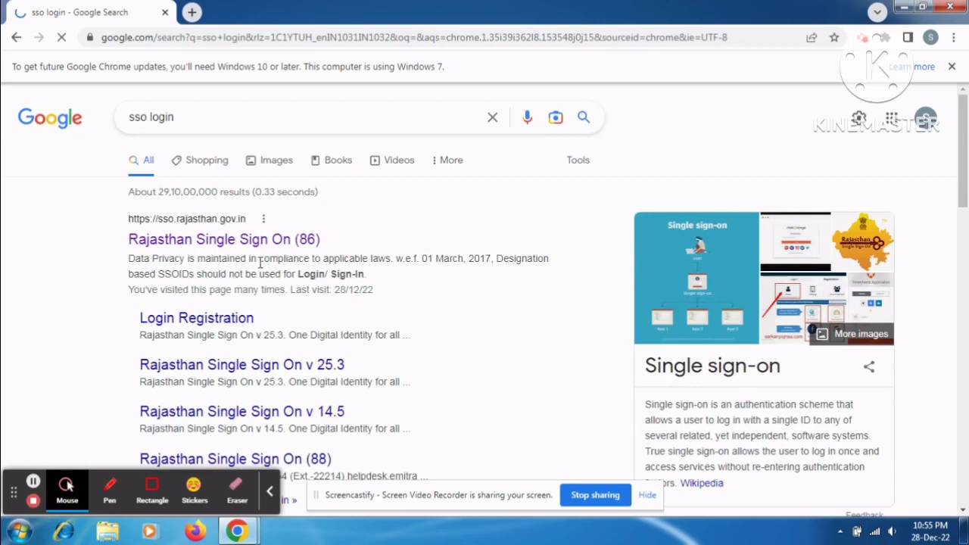
# Step: Sign in to Rajasthan SSO using the browser's saved login ID and password
pyautogui.click(246, 239)
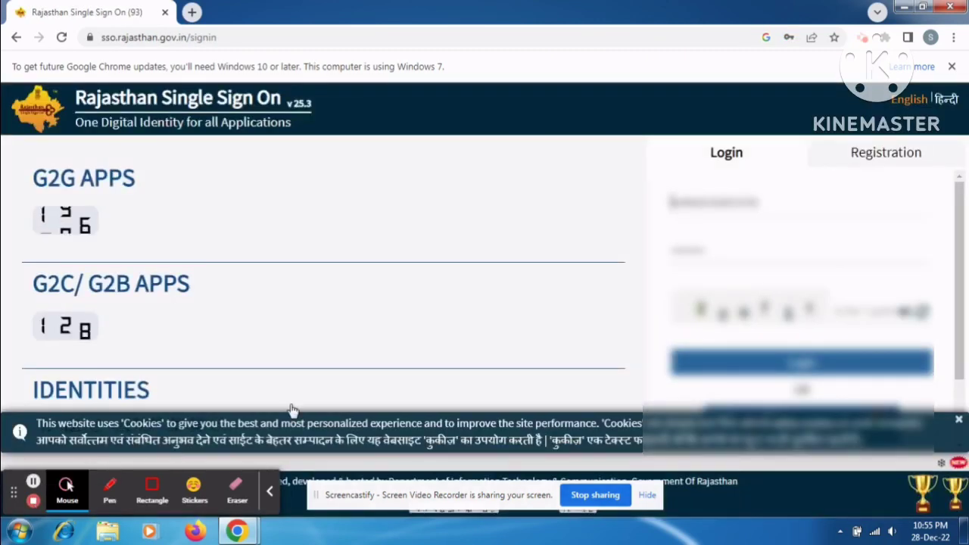
pyautogui.click(728, 203)
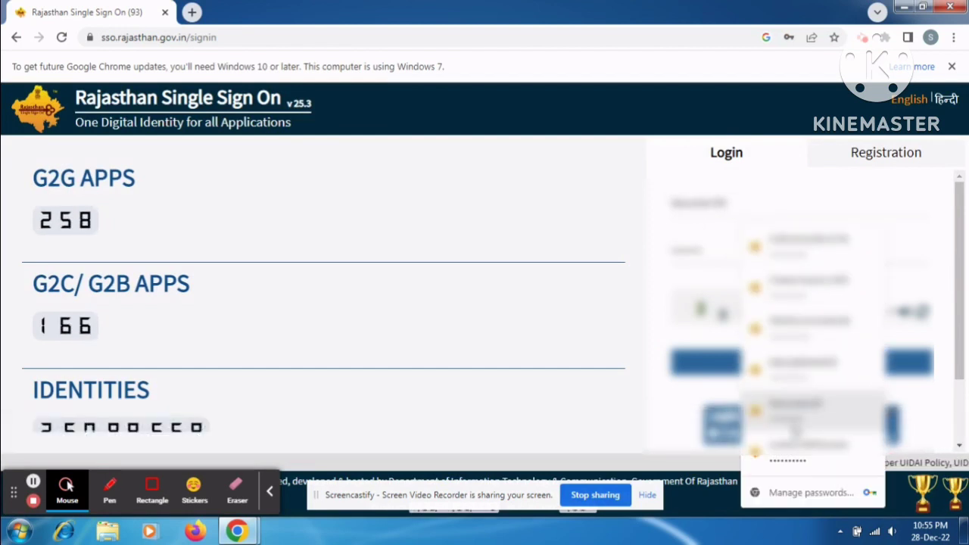
pyautogui.click(792, 451)
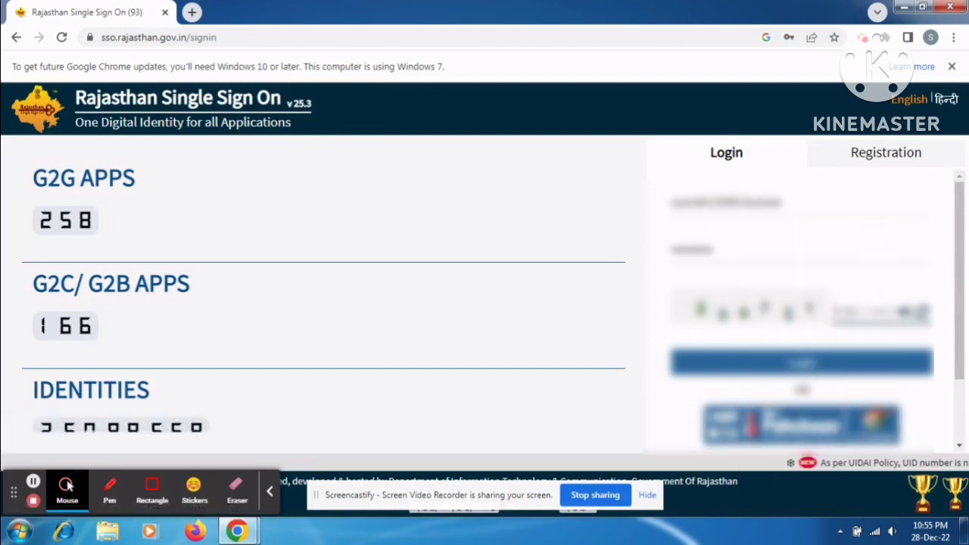
pyautogui.click(825, 369)
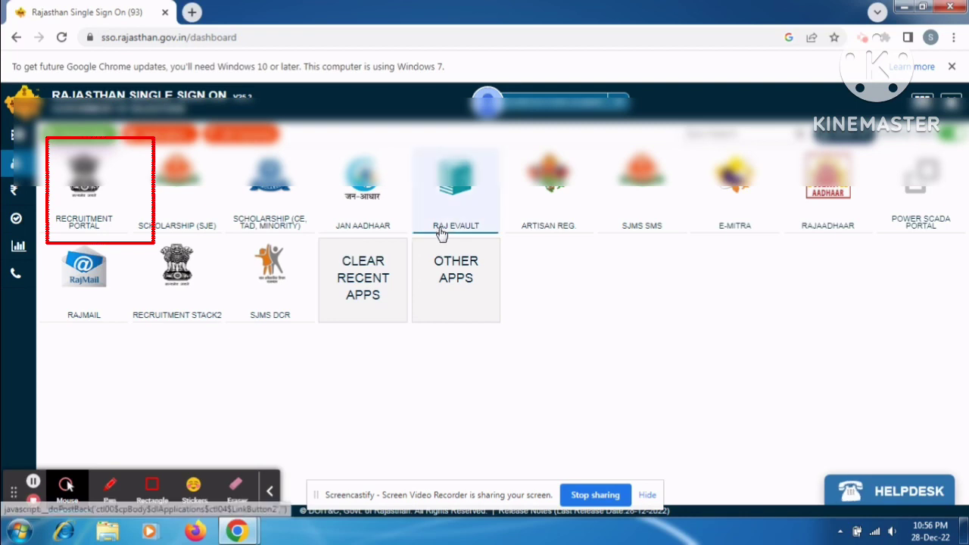
# Step: Open the Recruitment Portal and apply for the Primary School Teacher Level-1 recruitment
pyautogui.click(82, 207)
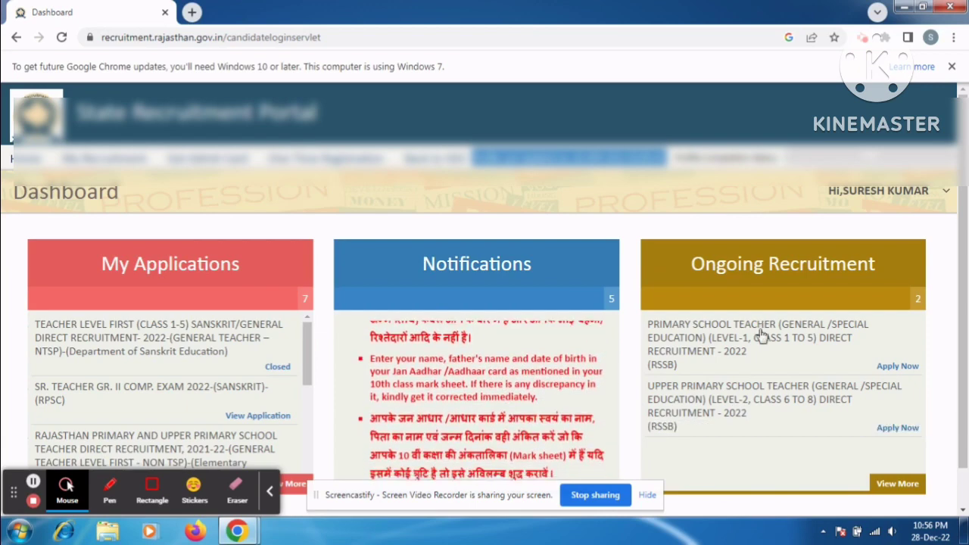
pyautogui.click(896, 366)
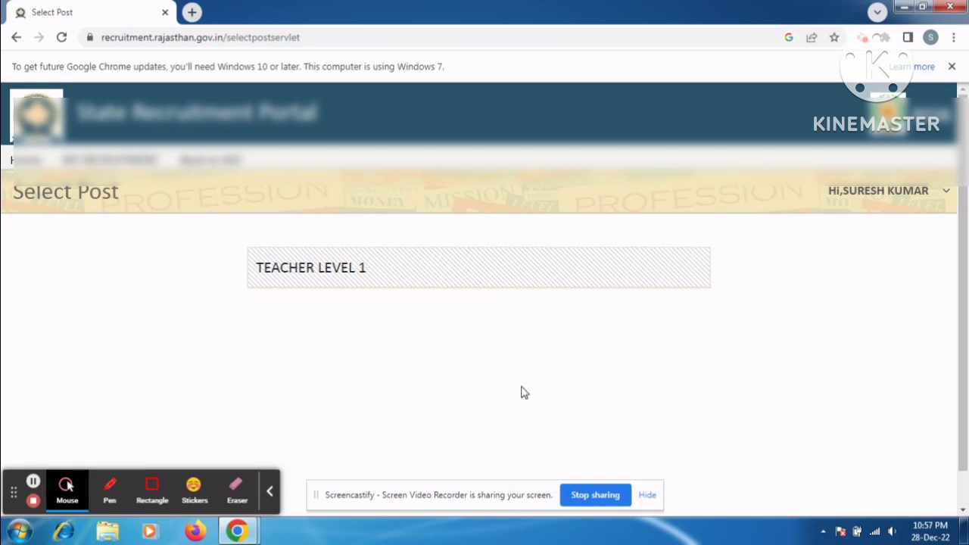
# Step: Choose the TEACHER LEVEL 1 post with REET Exam Level I and year 2022
pyautogui.click(458, 283)
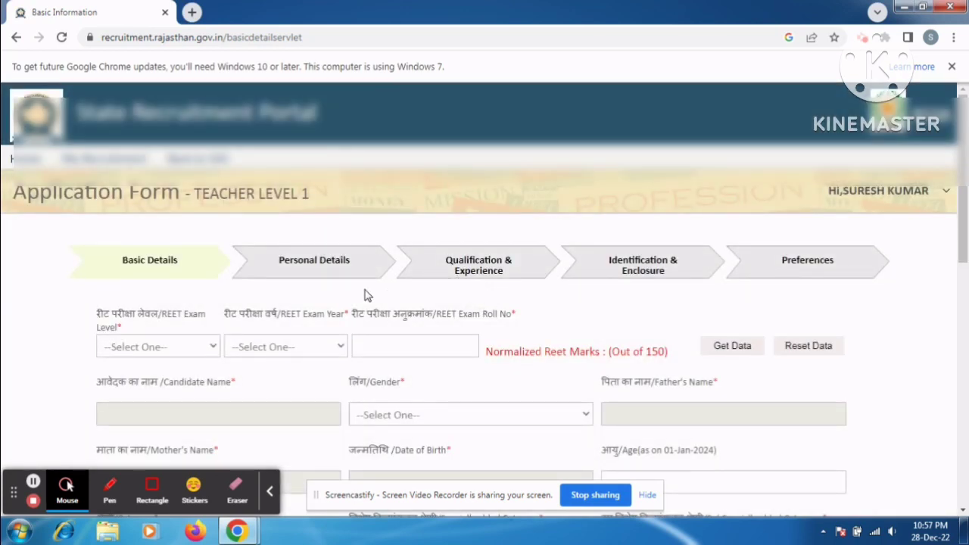
pyautogui.click(183, 350)
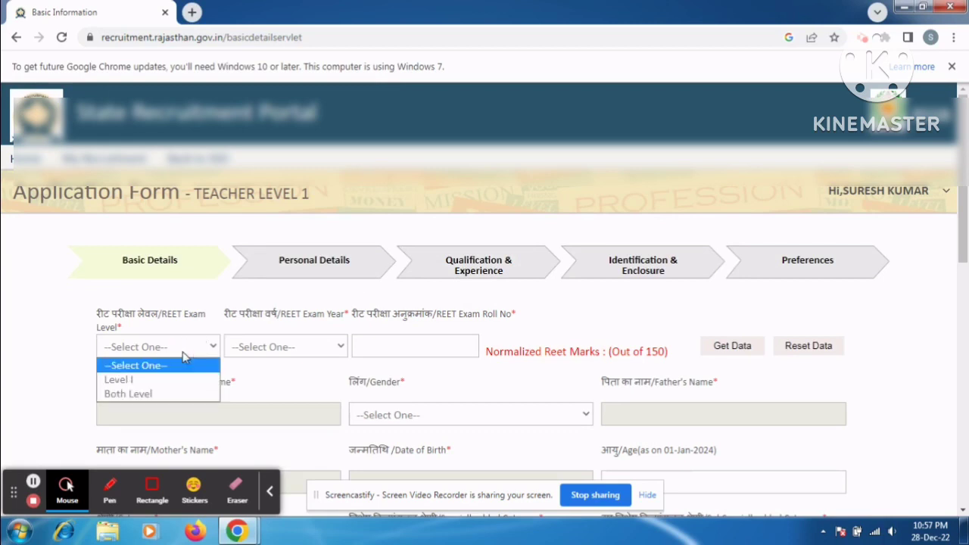
pyautogui.click(160, 386)
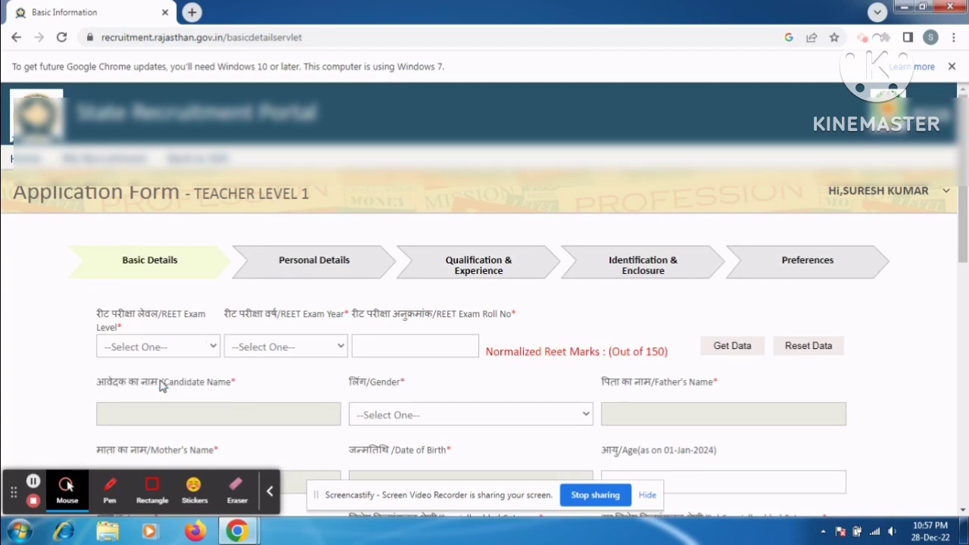
pyautogui.click(263, 350)
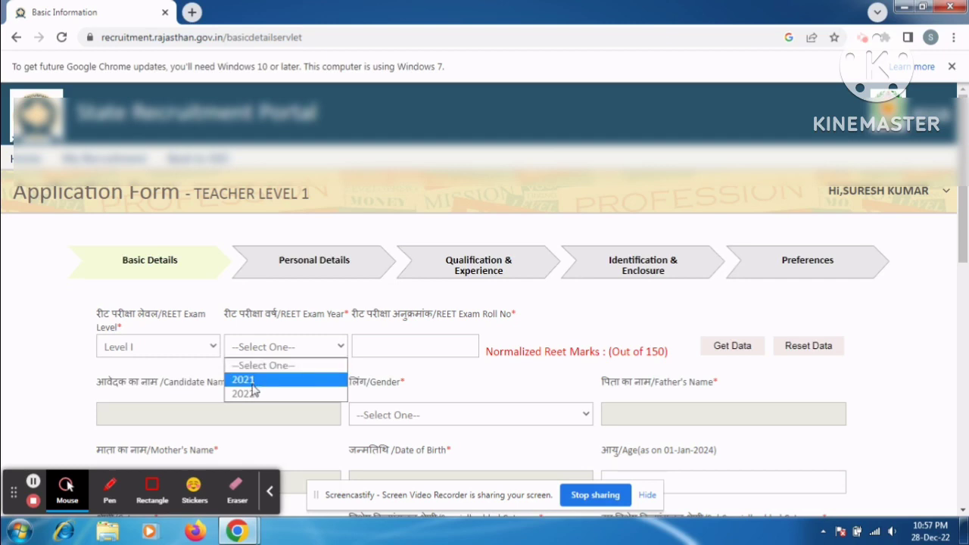
pyautogui.click(253, 394)
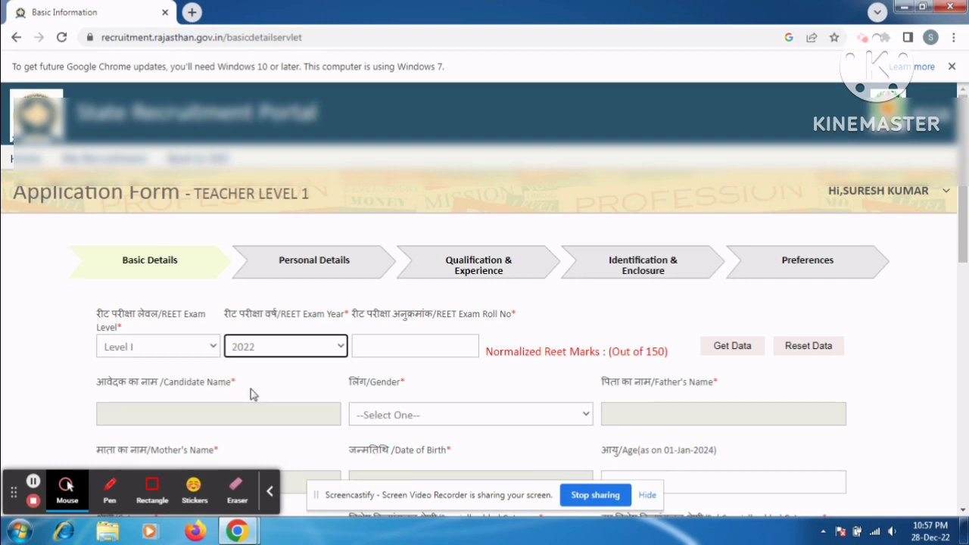
# Step: Enter the candidate's REET roll number
pyautogui.click(401, 348)
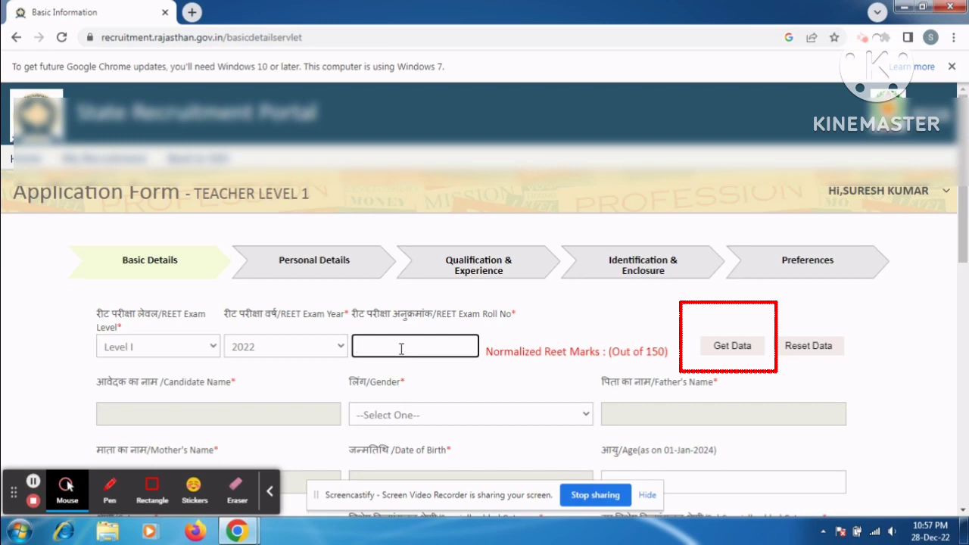
pyautogui.click(35, 487)
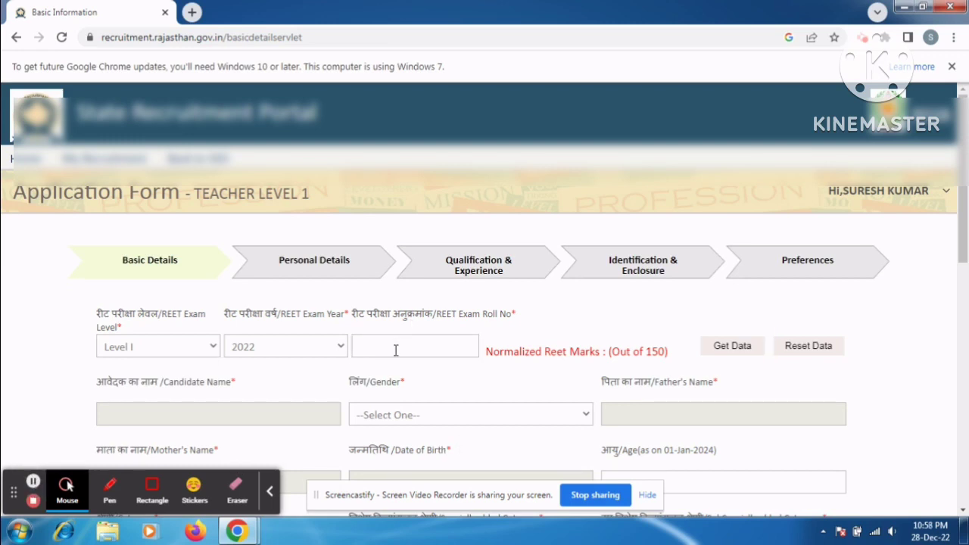
pyautogui.click(395, 350)
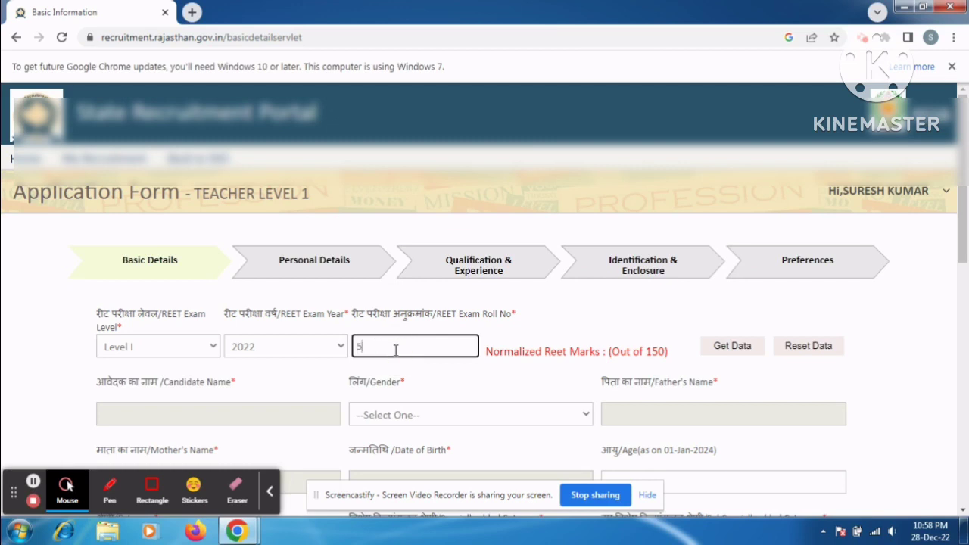
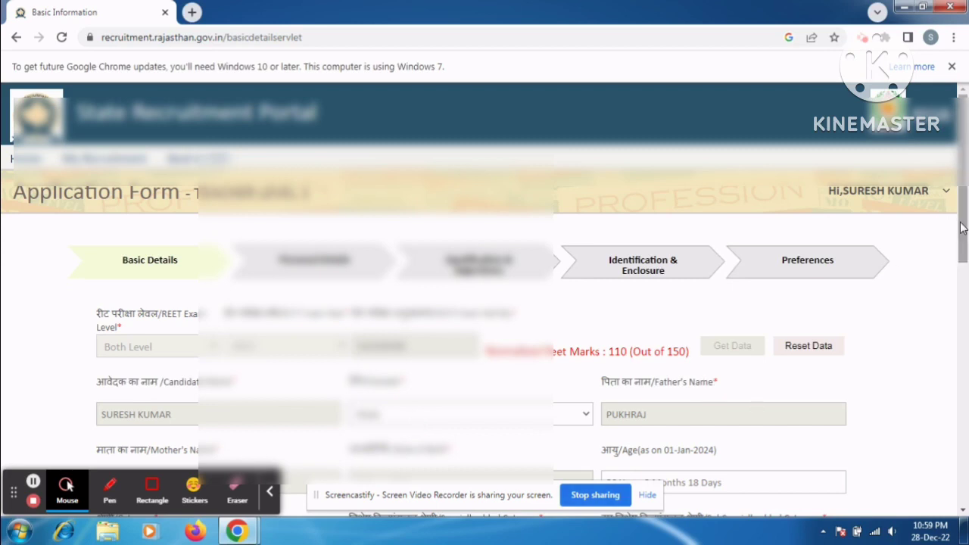
# Step: Set the category to S.C
pyautogui.moveTo(961, 227); pyautogui.dragTo(963, 309)
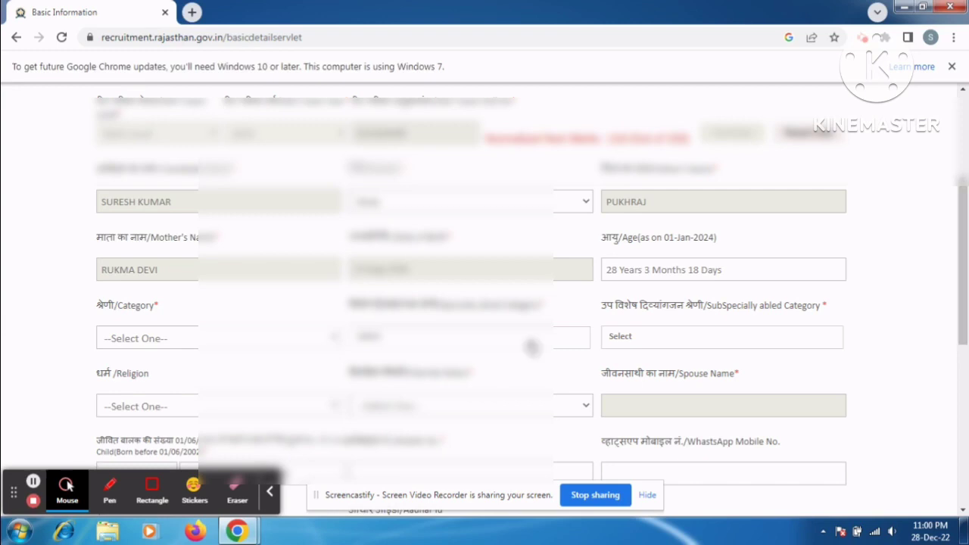
pyautogui.click(274, 345)
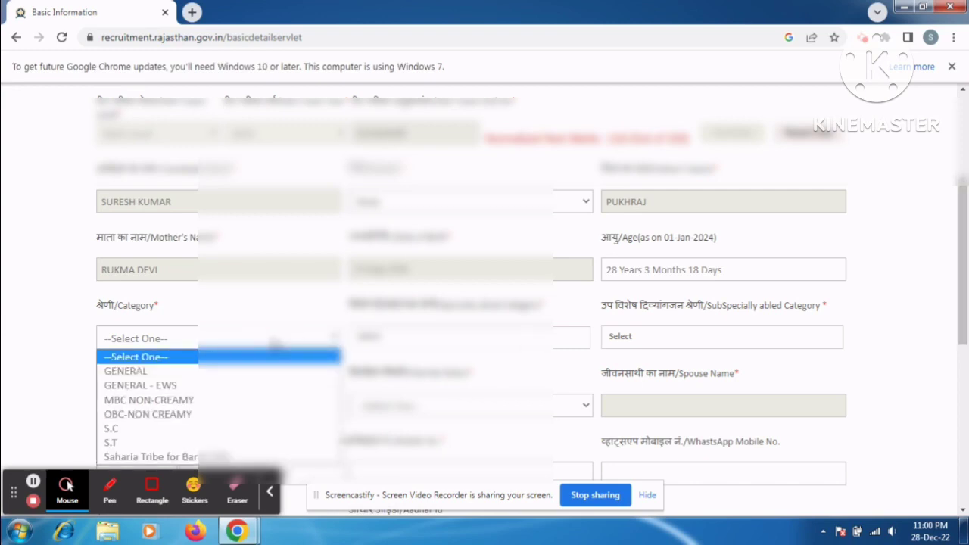
pyautogui.click(162, 428)
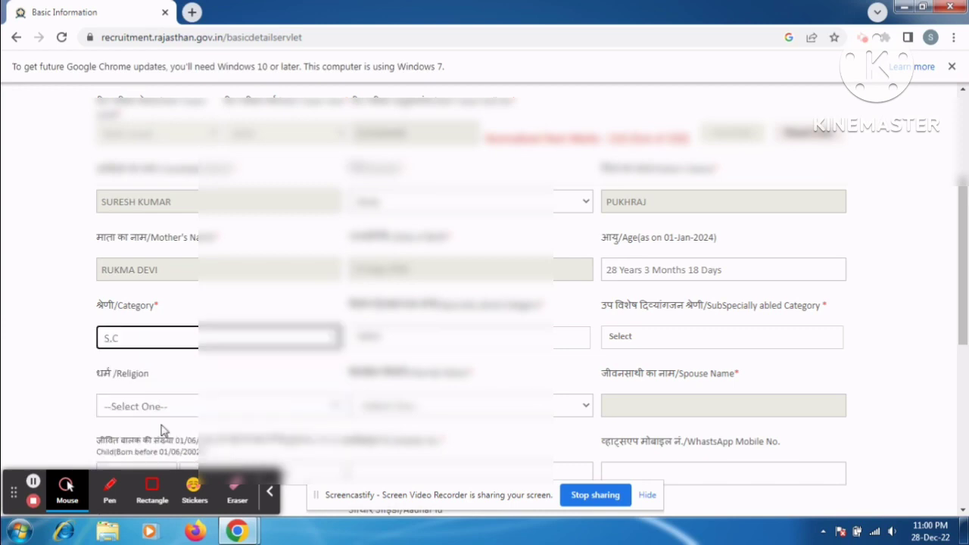
# Step: Mark the specially abled category as Not applicable
pyautogui.click(420, 341)
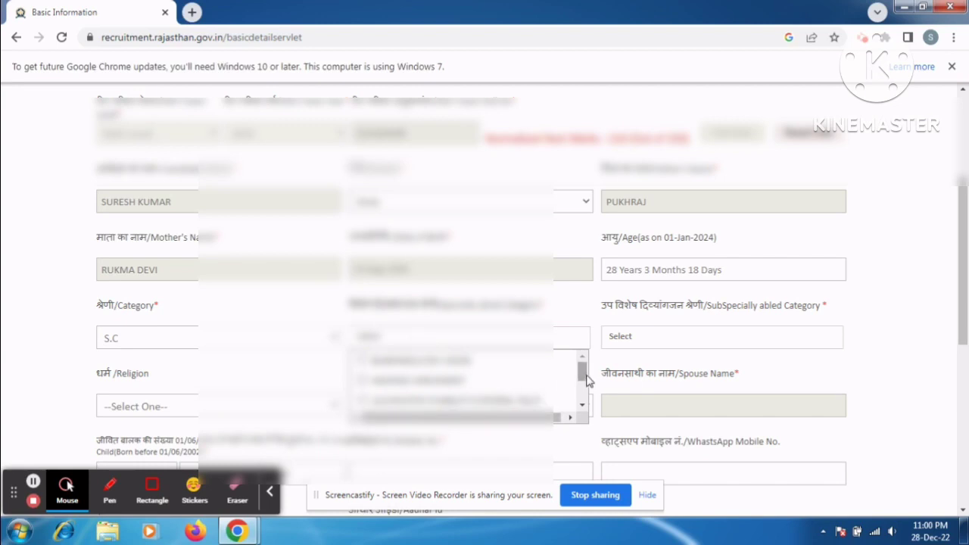
pyautogui.moveTo(587, 379); pyautogui.dragTo(588, 424)
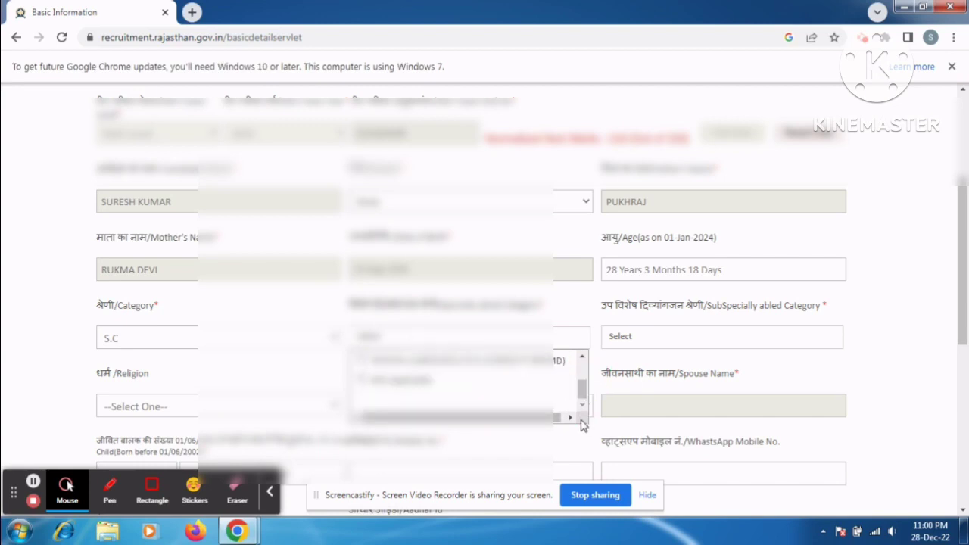
pyautogui.click(413, 382)
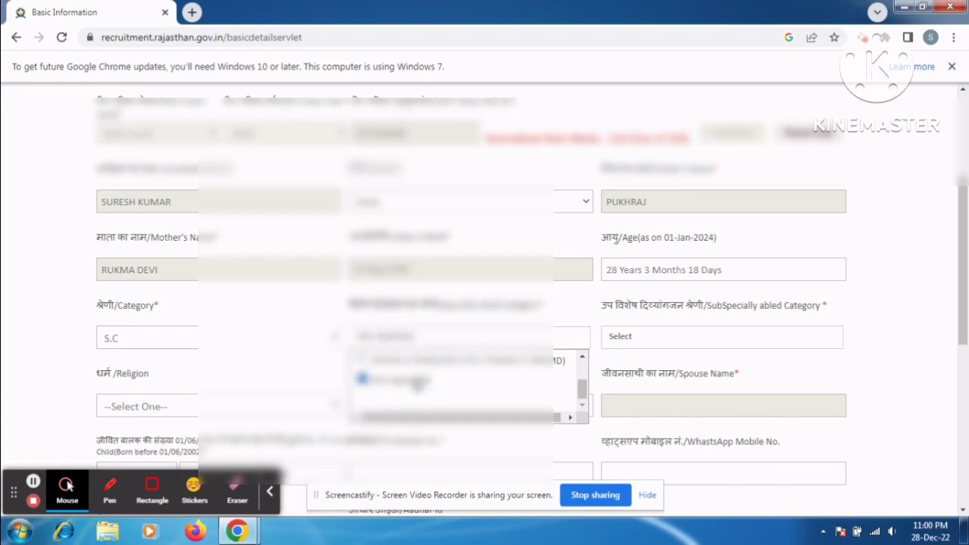
pyautogui.click(882, 364)
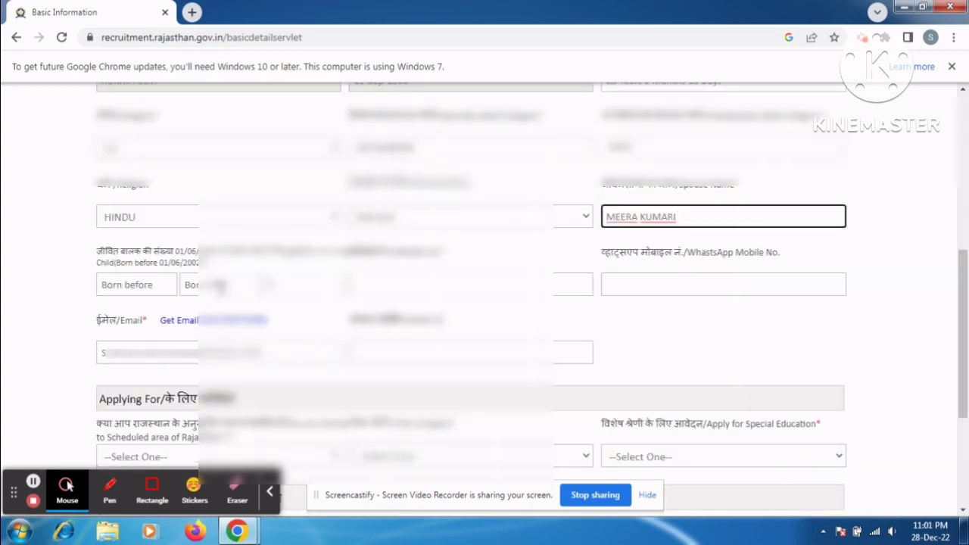
pyautogui.click(266, 288)
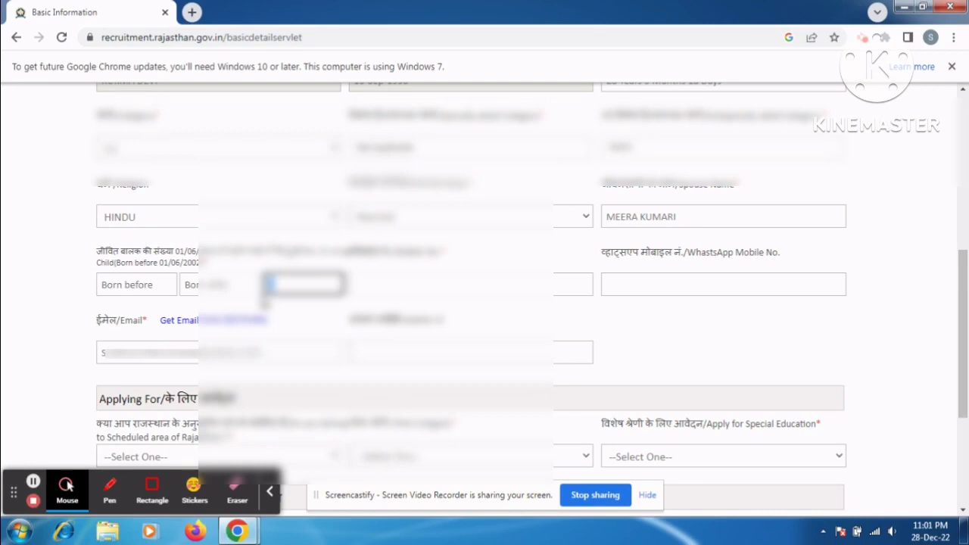
pyautogui.scroll(-3, 265, 302)
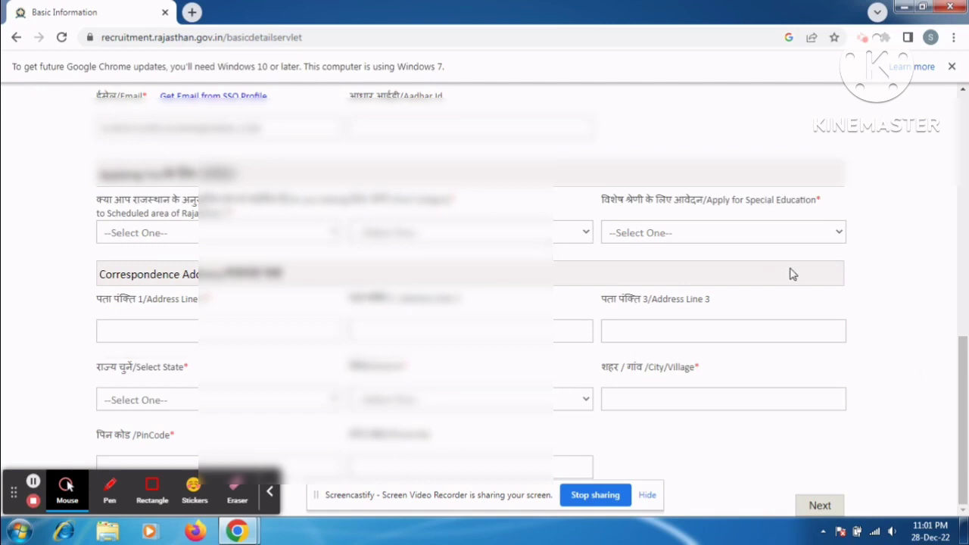
# Step: Enter 0 for living children born before 01/06/2002
pyautogui.click(960, 401)
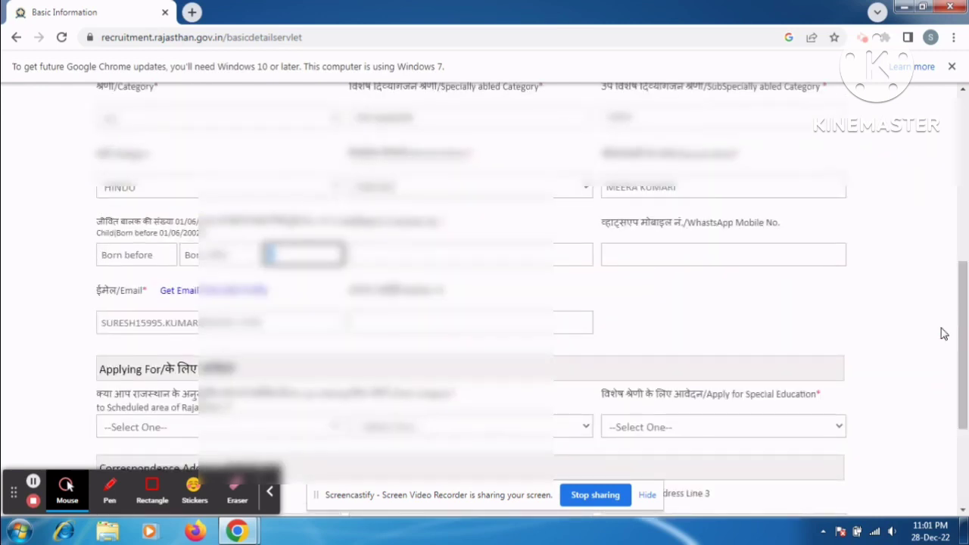
pyautogui.click(132, 255)
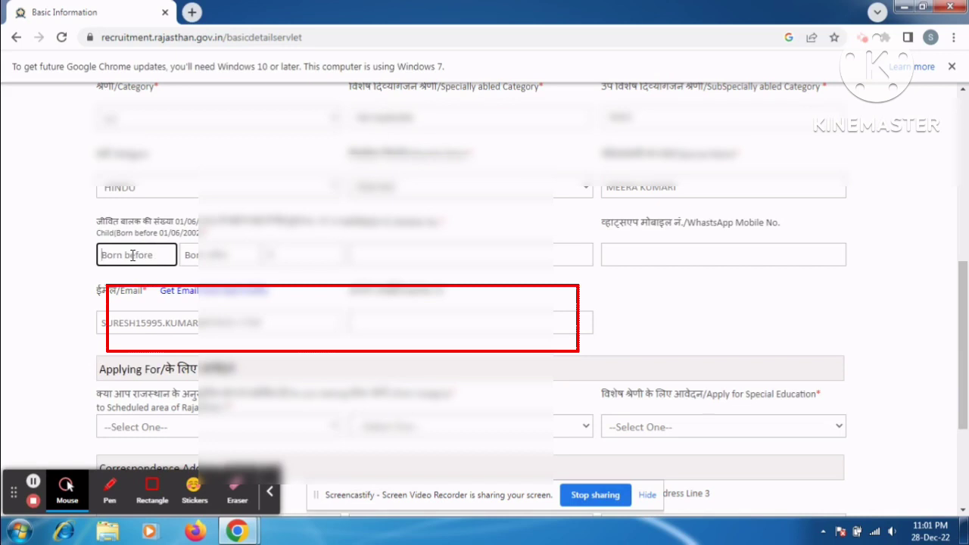
pyautogui.write('0')
pyautogui.scroll(-3, 132, 255)
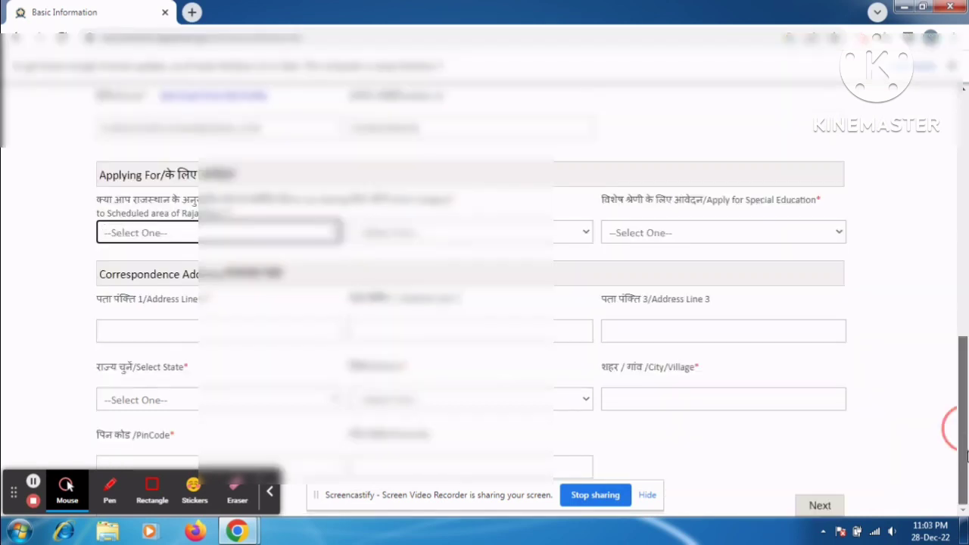
# Step: Answer No to the scheduled area question, answer Applying For, and enter the village address line
pyautogui.click(186, 239)
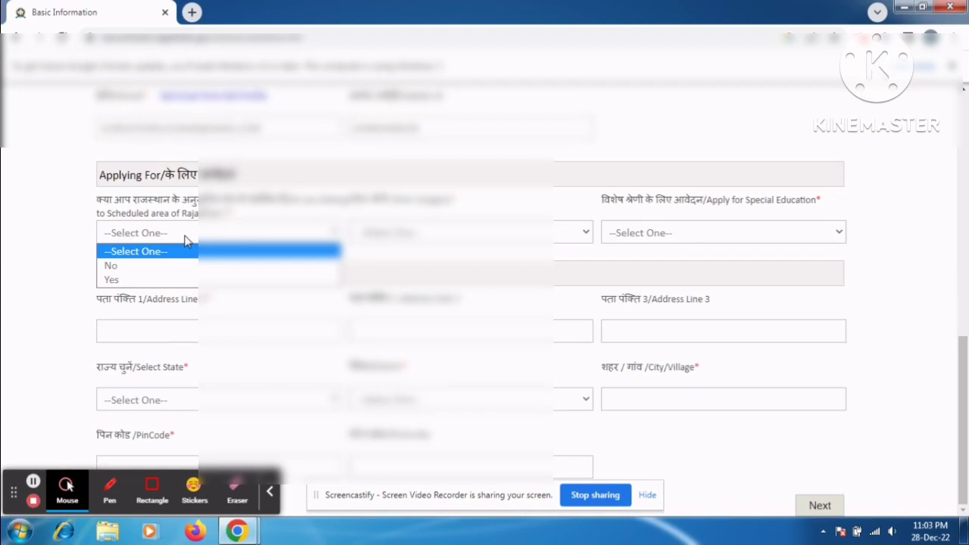
pyautogui.click(142, 266)
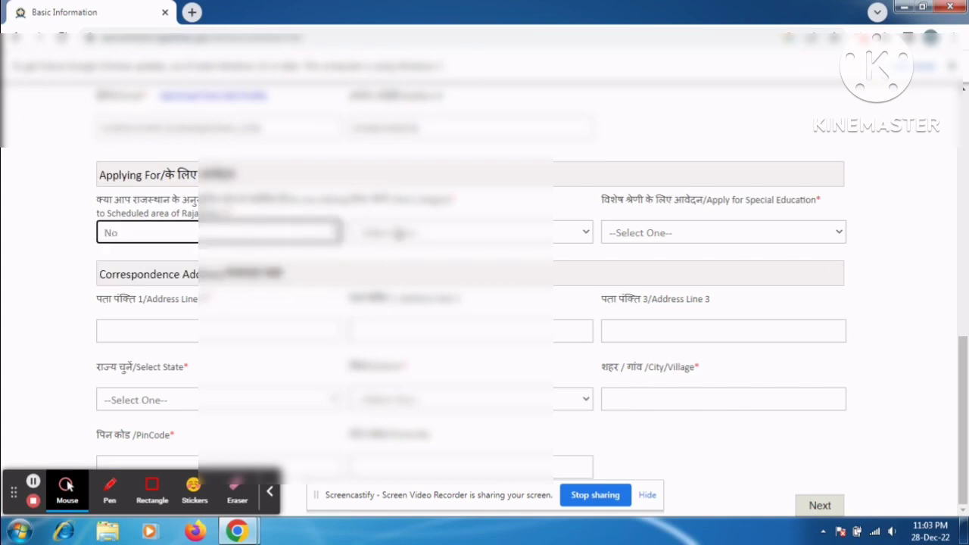
pyautogui.click(395, 234)
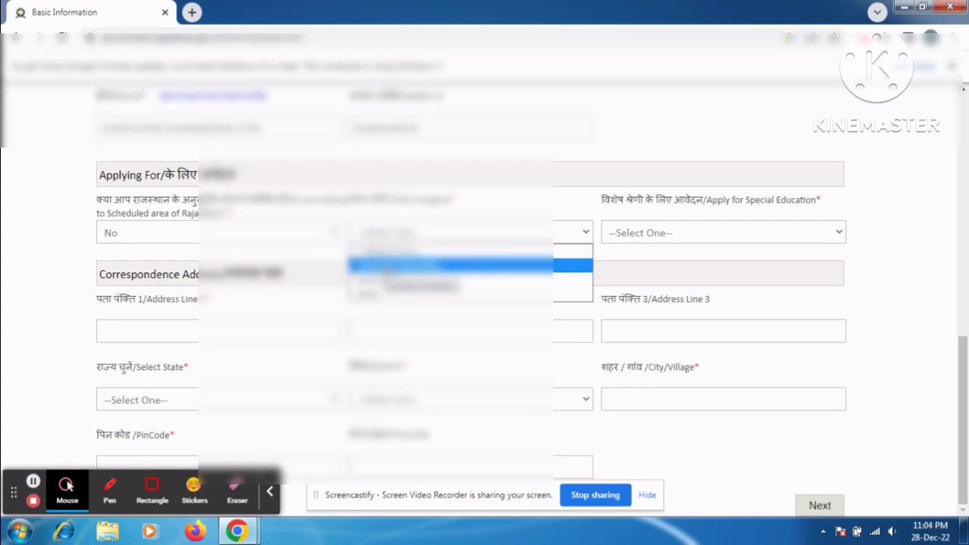
pyautogui.click(386, 267)
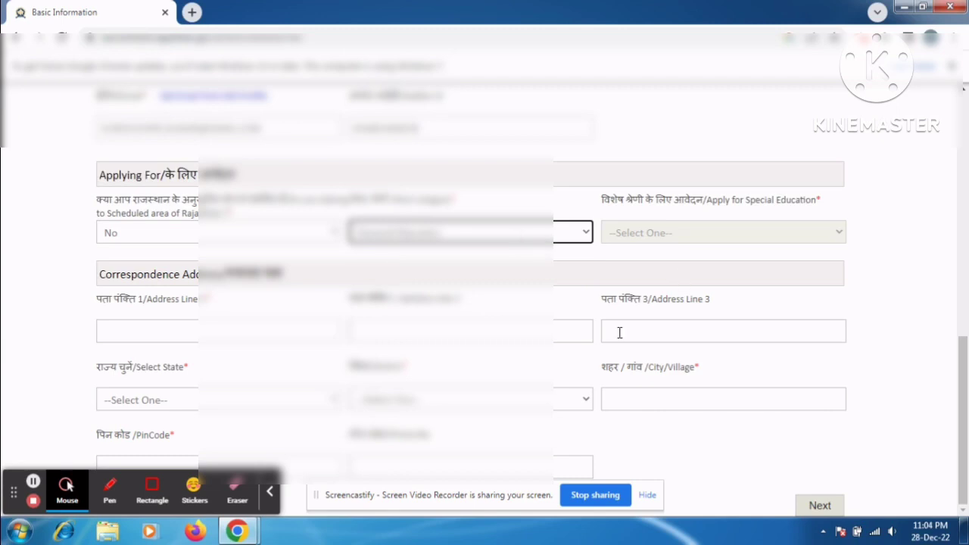
pyautogui.click(233, 331)
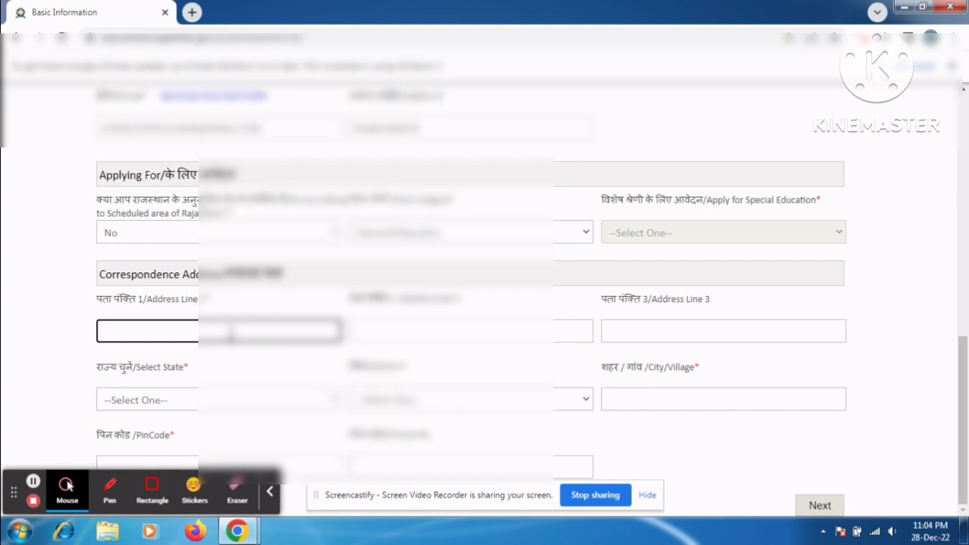
pyautogui.write('V/P- DiRI')
# Step: Set the correspondence address state to Rajasthan and district to Pali
pyautogui.click(227, 399)
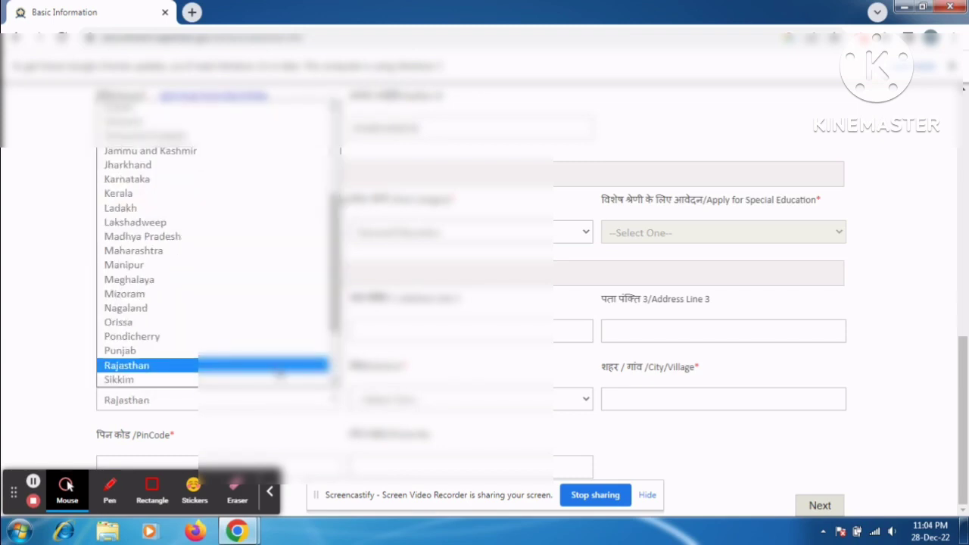
pyautogui.click(280, 371)
pyautogui.click(416, 400)
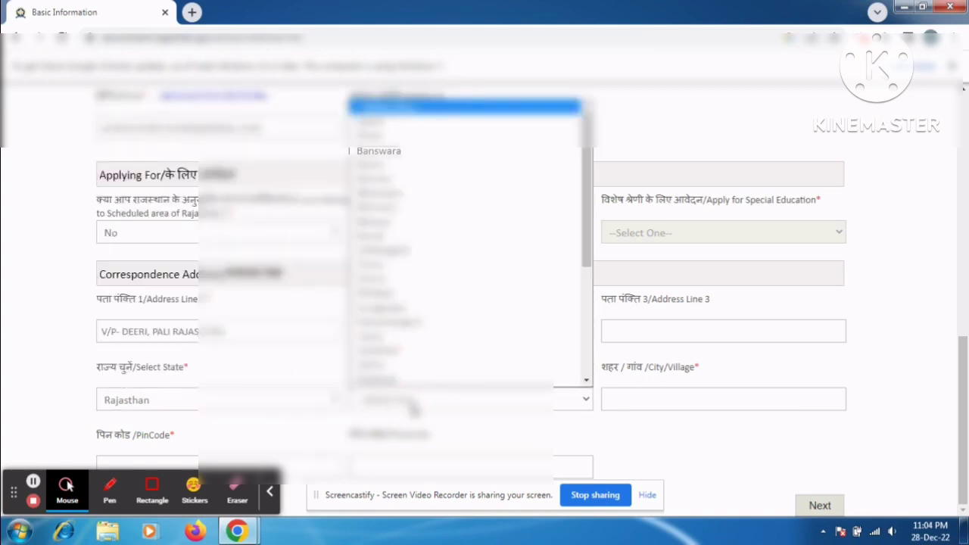
pyautogui.press('p')
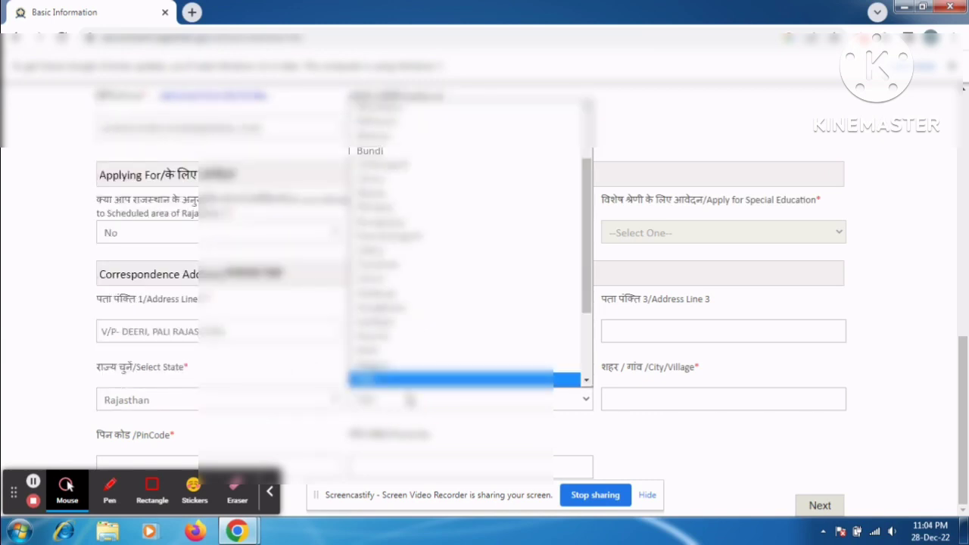
pyautogui.click(408, 368)
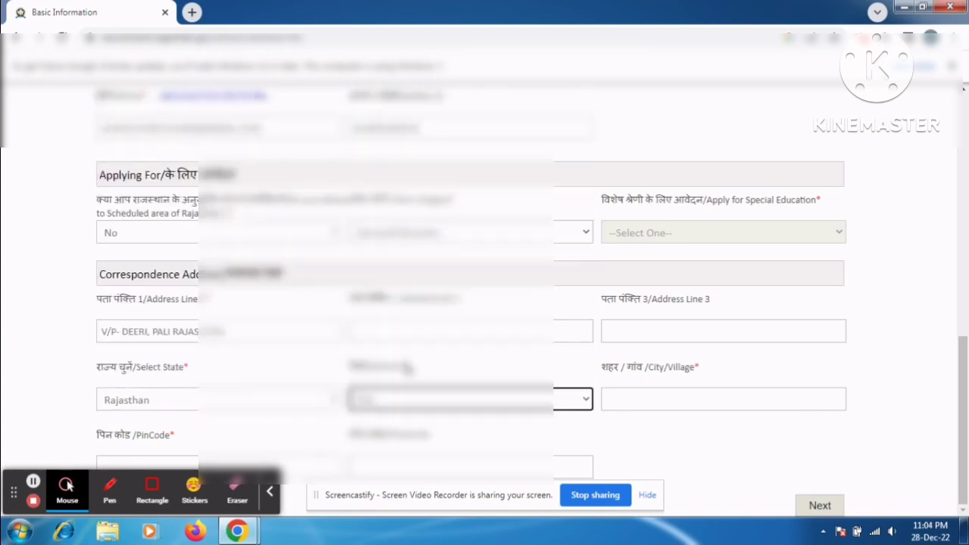
# Step: Enter the city/village, submit Basic Details and confirm the mobile number and e-mail
pyautogui.click(627, 394)
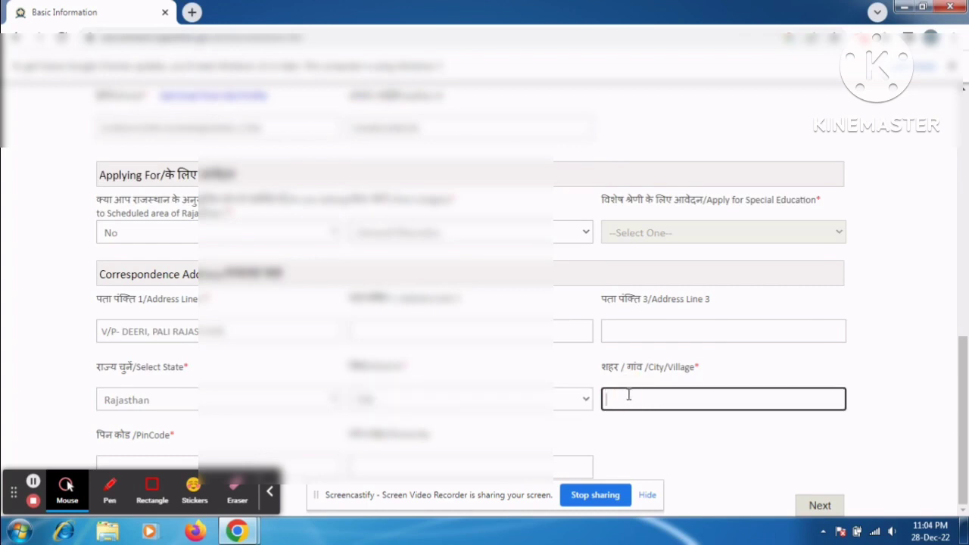
pyautogui.write('d')
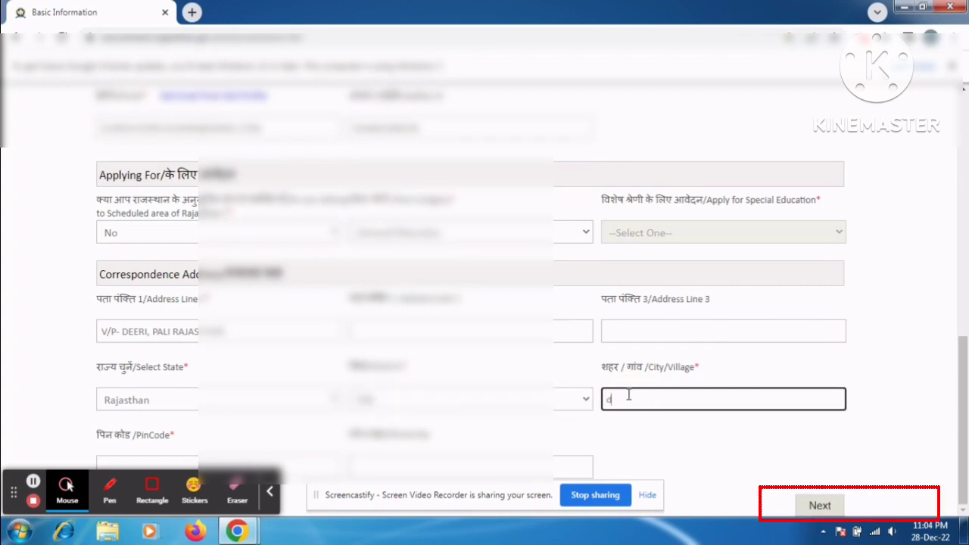
pyautogui.write('eeri')
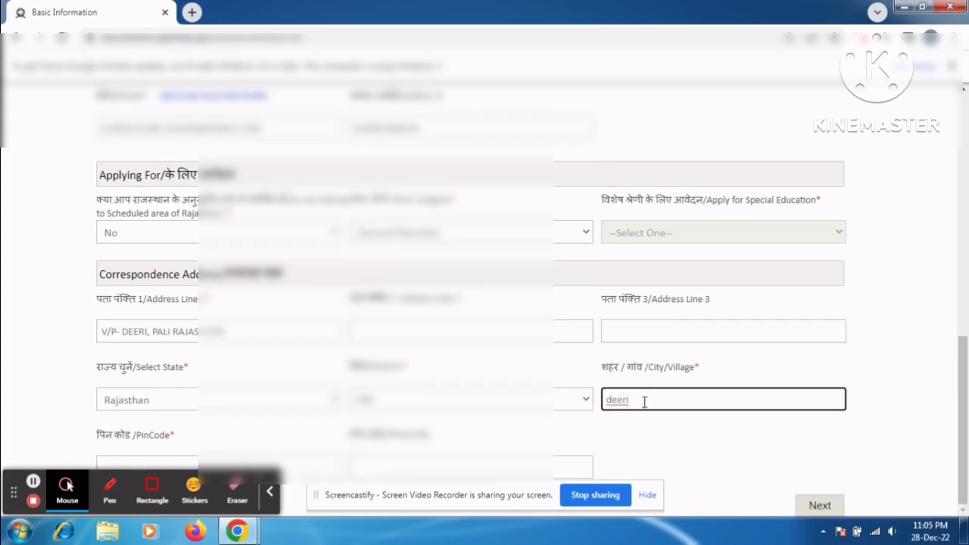
pyautogui.click(817, 503)
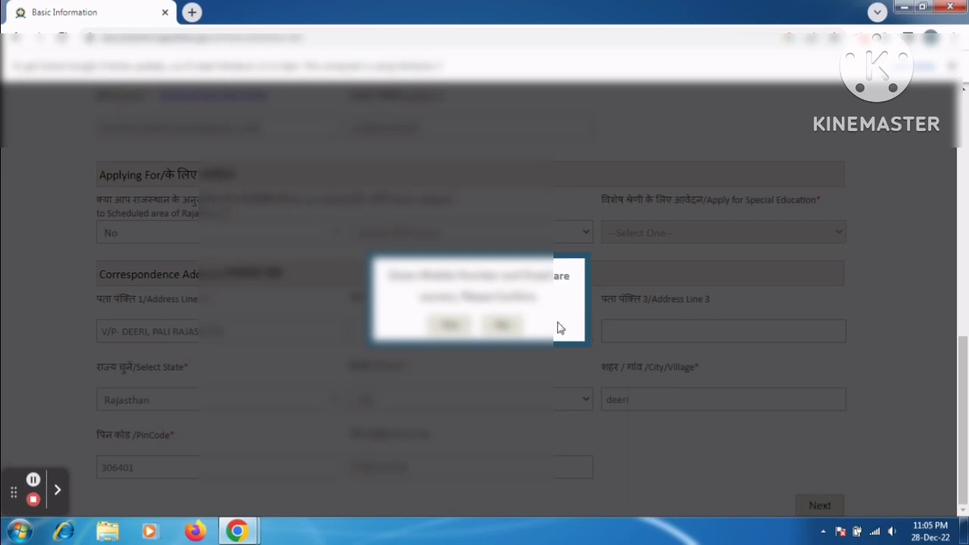
pyautogui.click(448, 326)
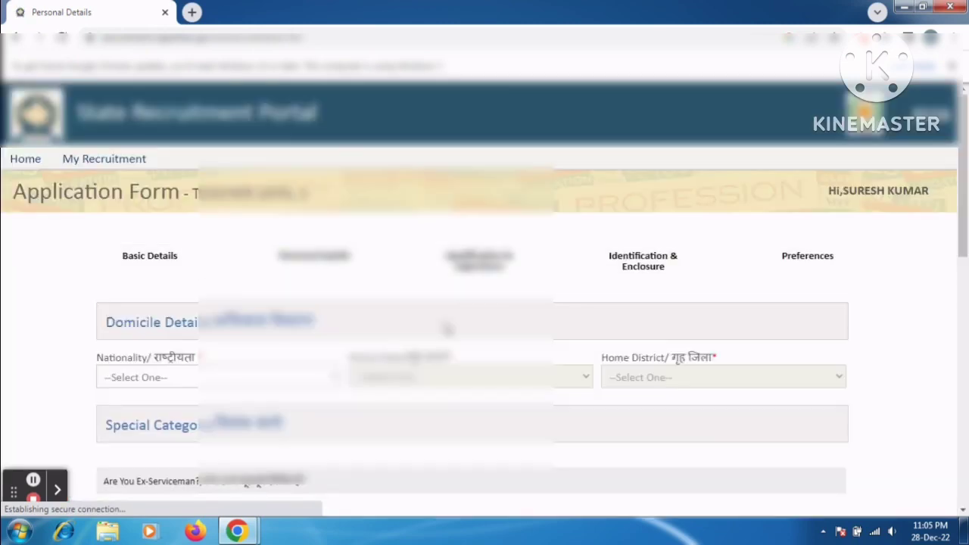
# Step: Set nationality to Indian, choose the home state, and set home district to Pali
pyautogui.click(297, 377)
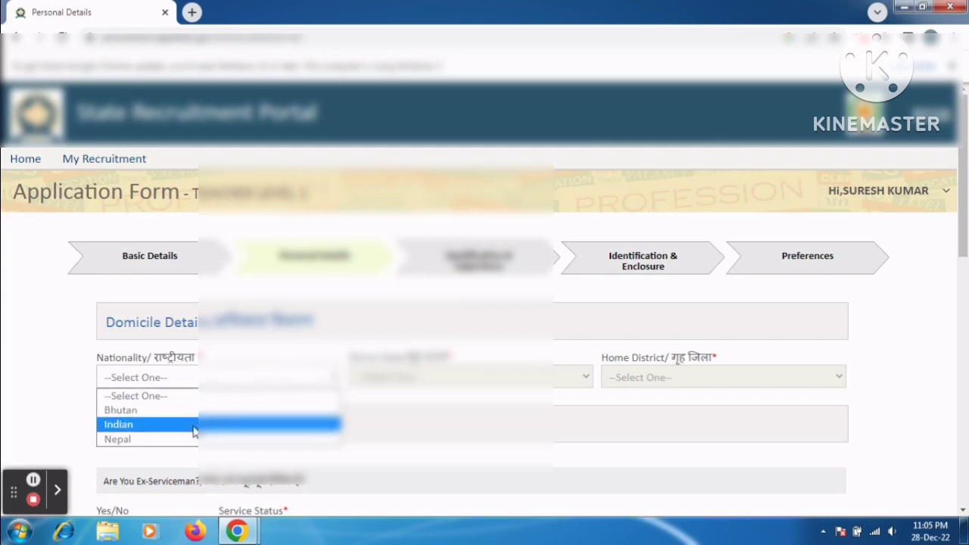
pyautogui.click(193, 430)
pyautogui.click(400, 380)
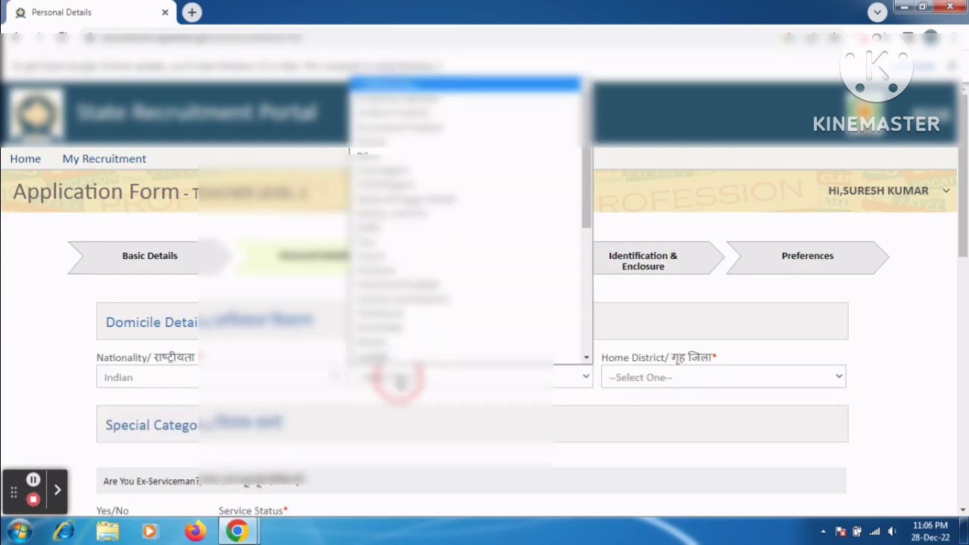
pyautogui.press('r')
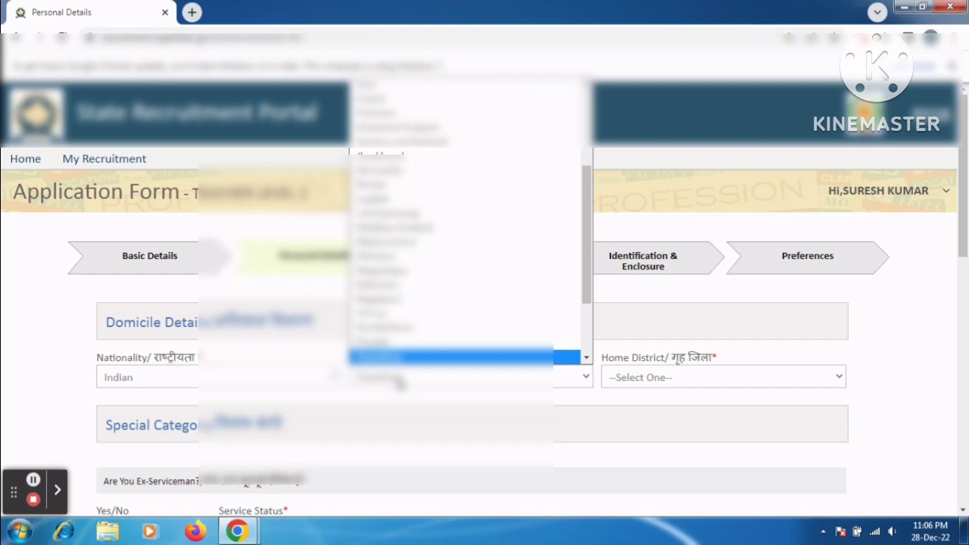
pyautogui.click(392, 342)
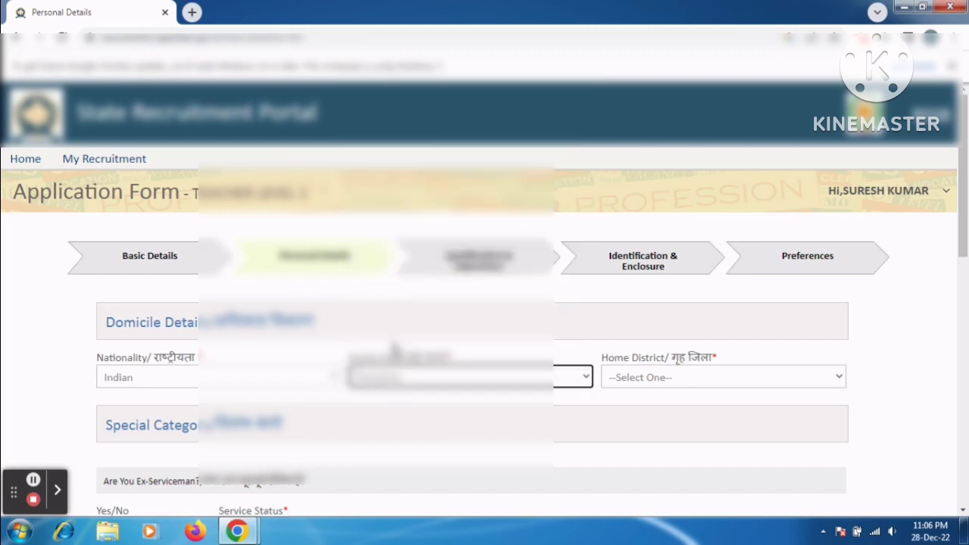
pyautogui.click(678, 382)
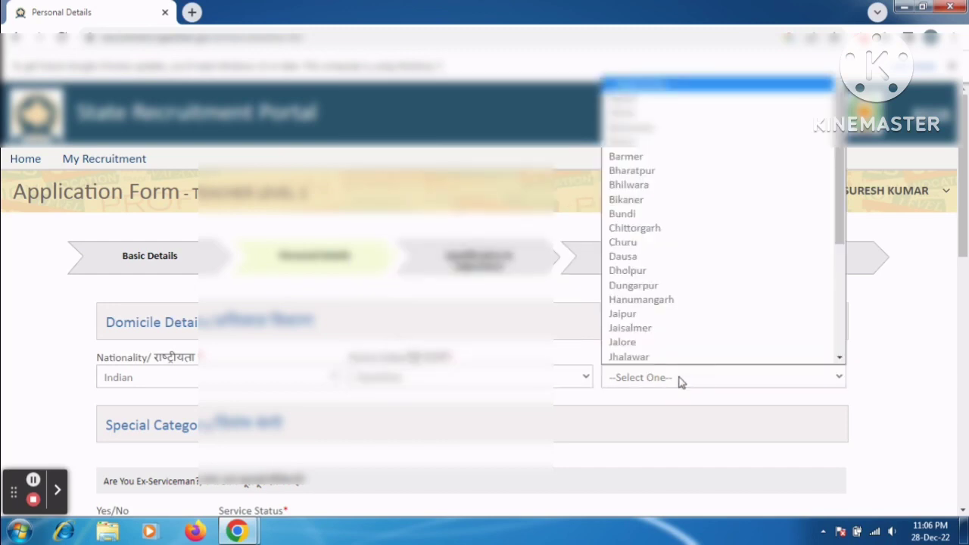
pyautogui.press('p')
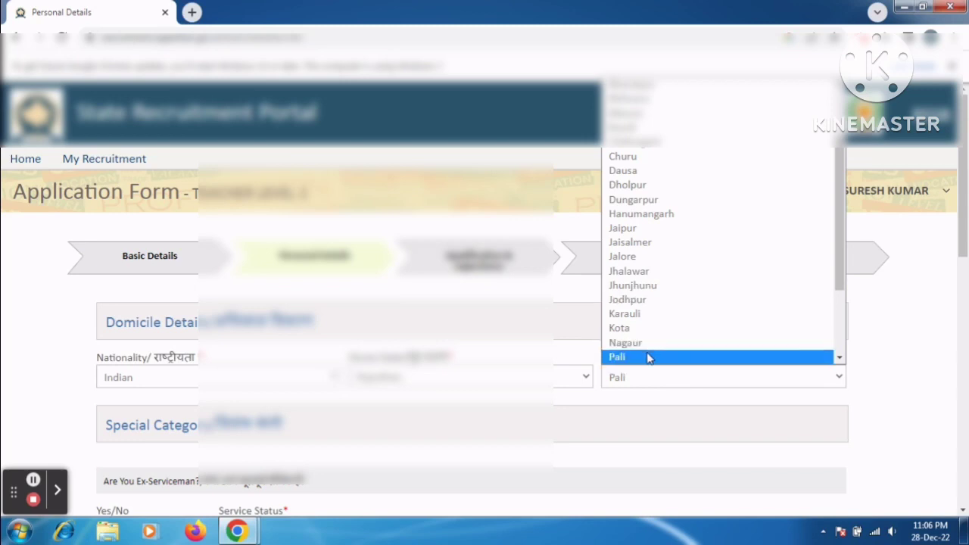
pyautogui.click(648, 356)
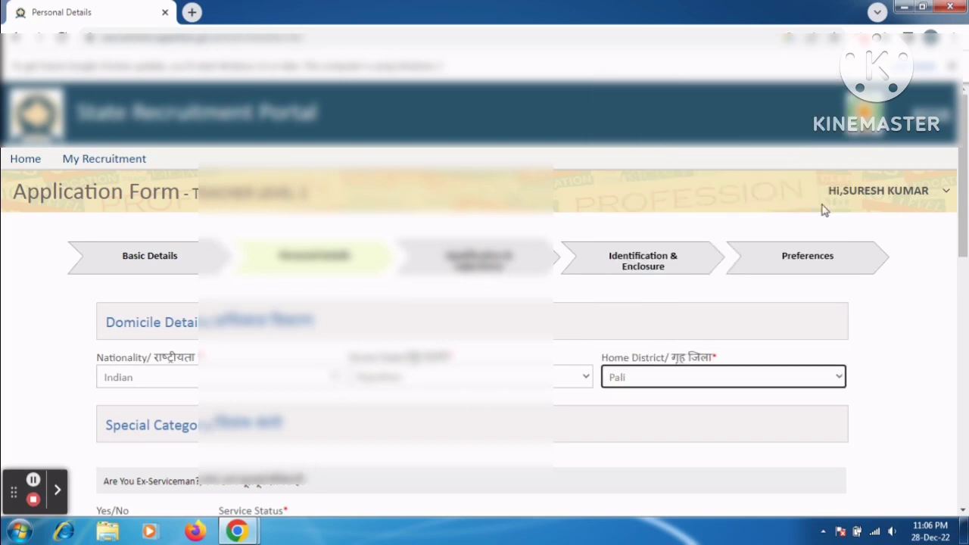
pyautogui.moveTo(963, 163); pyautogui.dragTo(965, 303)
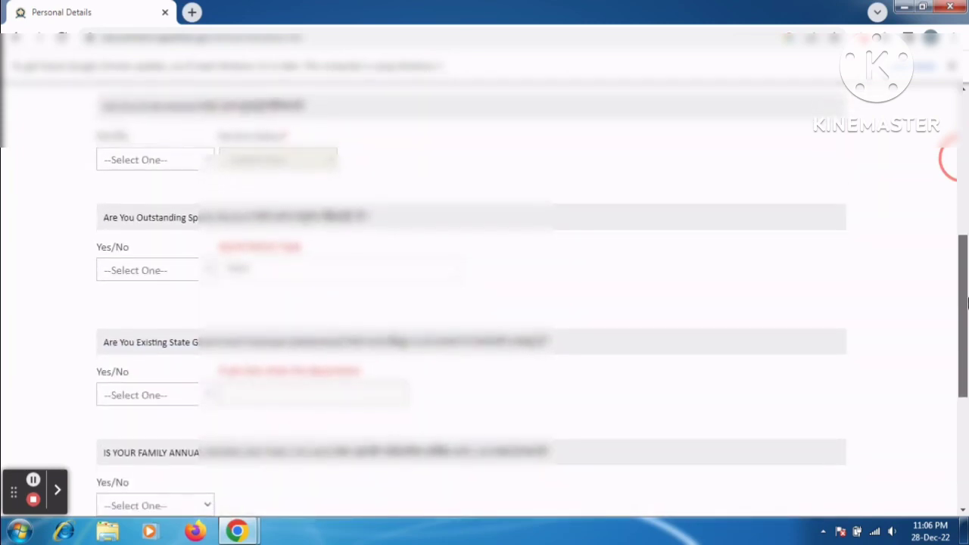
# Step: Answer No to the ex-serviceman, sports person and state government employee questions
pyautogui.click(195, 161)
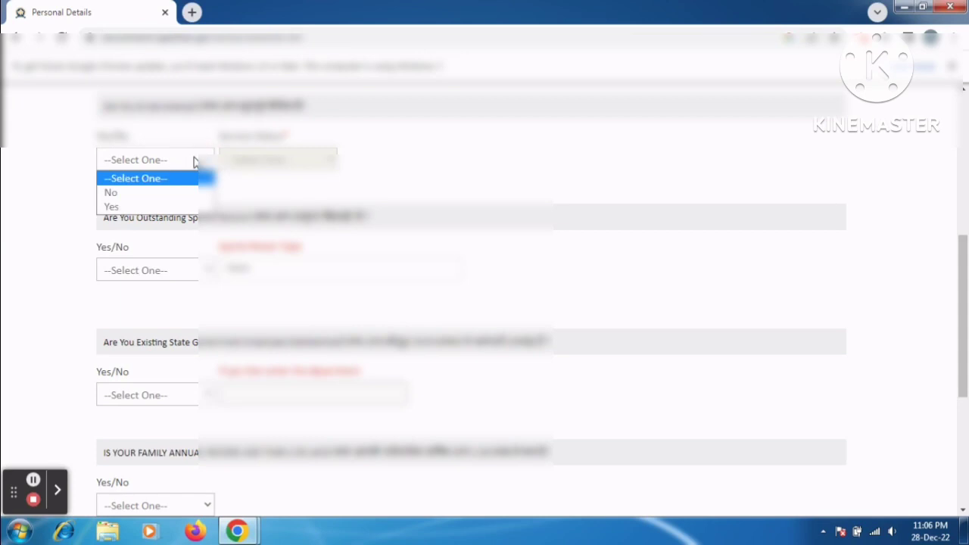
pyautogui.click(155, 193)
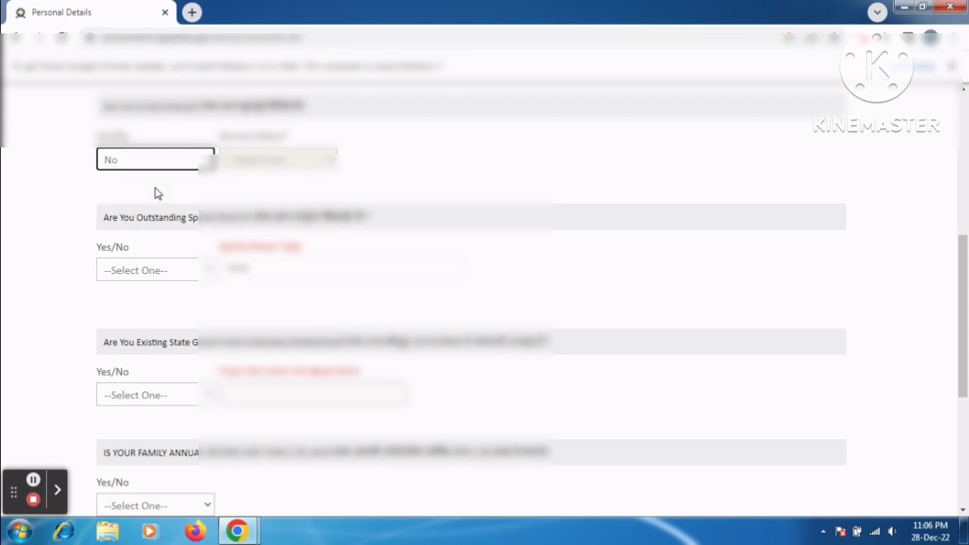
pyautogui.click(153, 271)
pyautogui.click(136, 304)
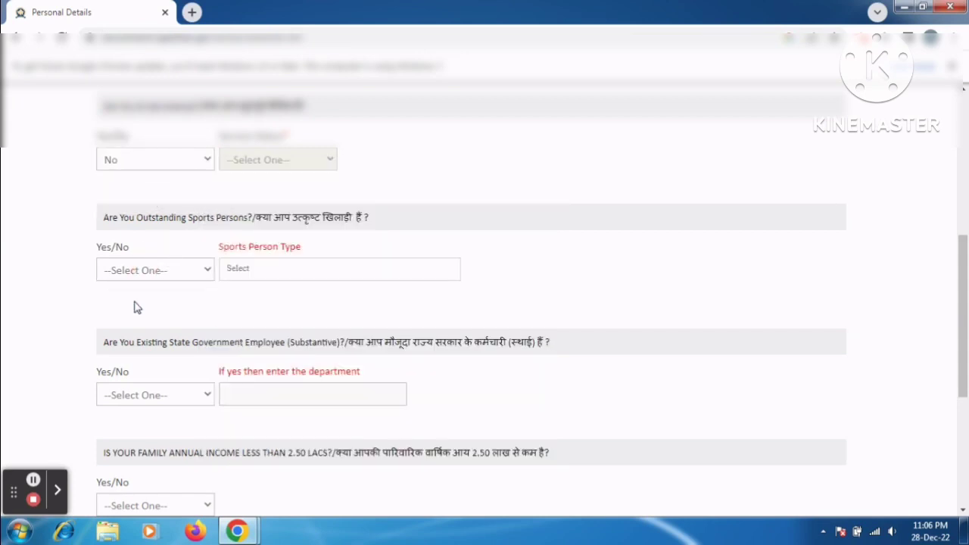
pyautogui.click(135, 395)
pyautogui.click(123, 428)
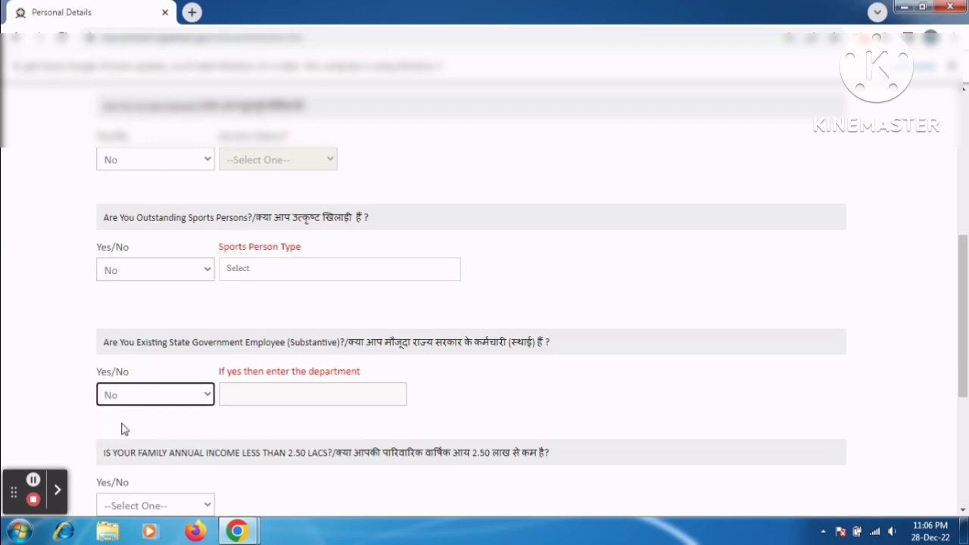
# Step: Answer Yes to family annual income below 2.50 lacs and accept the confirmation
pyautogui.moveTo(963, 324); pyautogui.dragTo(965, 452)
pyautogui.click(180, 224)
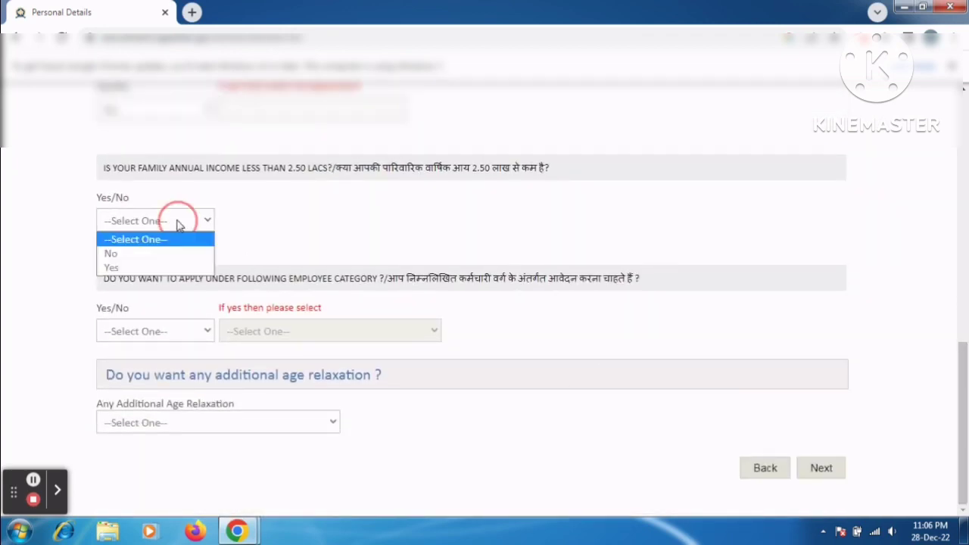
pyautogui.click(140, 268)
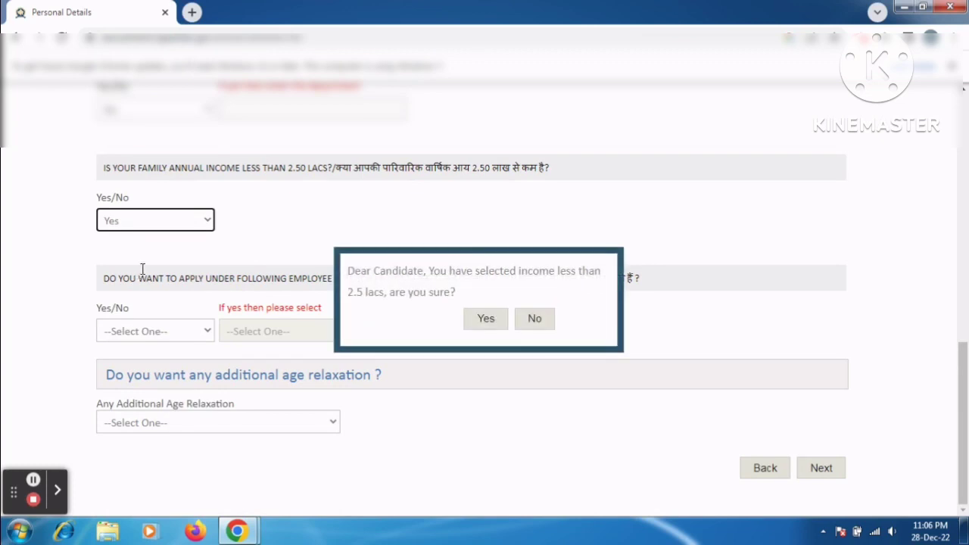
pyautogui.click(487, 319)
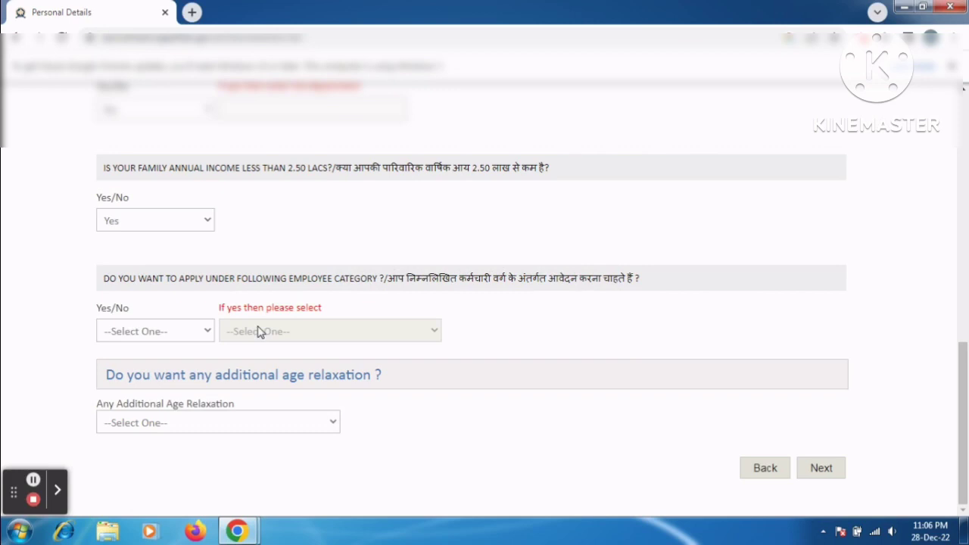
# Step: Answer No to employee category, choose NOT APPLICABLE age relaxation, and submit Personal Details
pyautogui.click(168, 336)
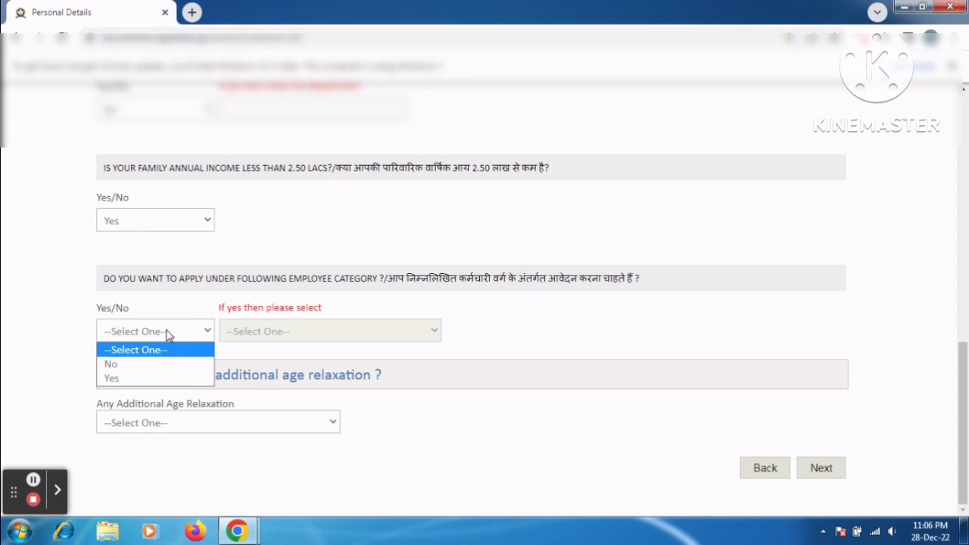
pyautogui.click(117, 378)
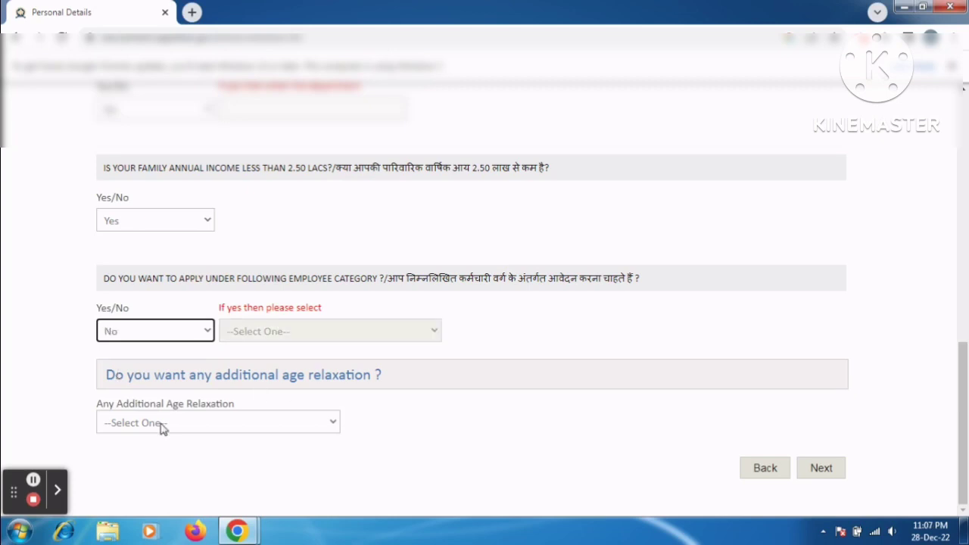
pyautogui.click(161, 424)
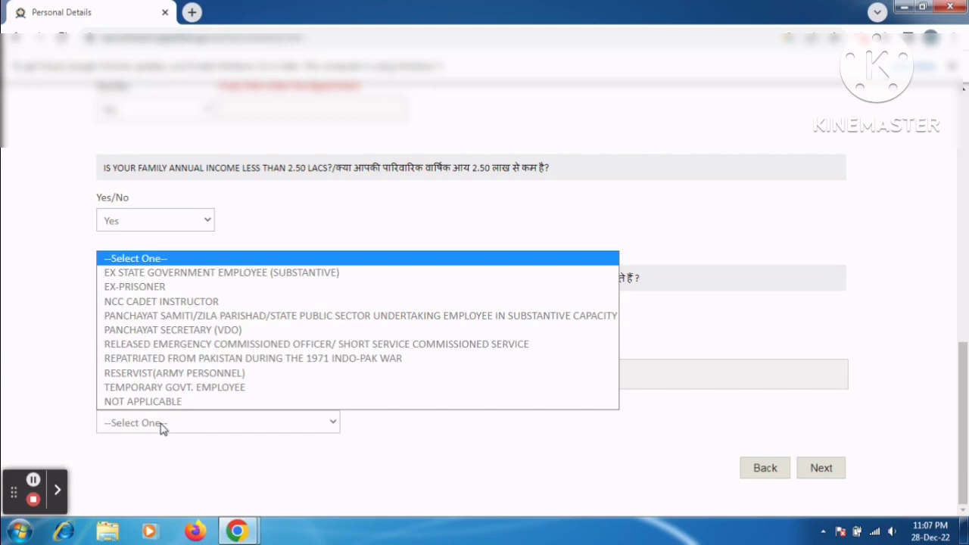
pyautogui.click(159, 403)
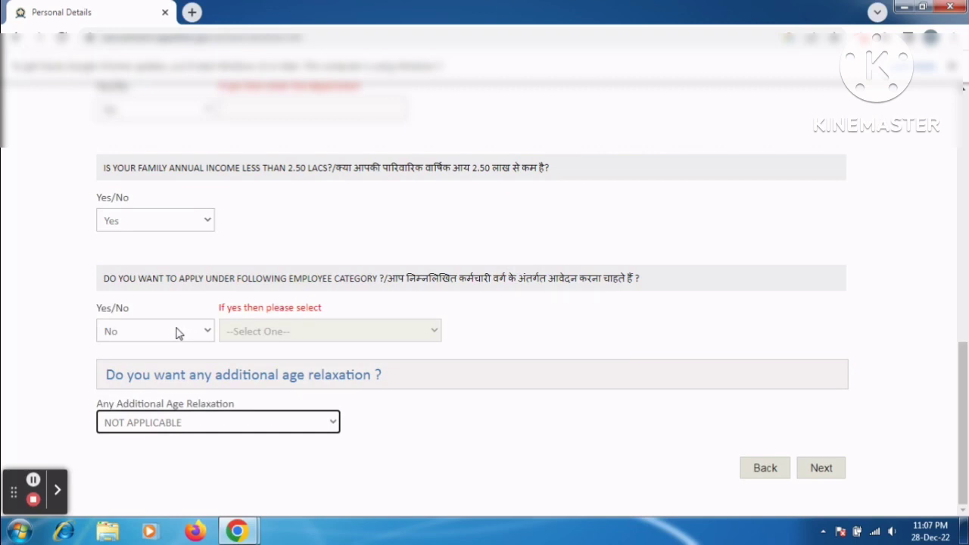
pyautogui.click(286, 332)
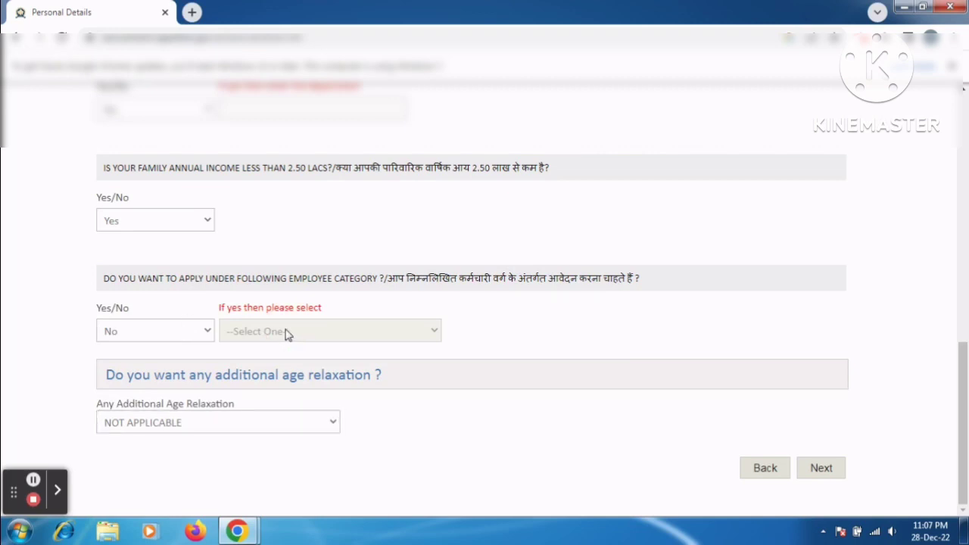
pyautogui.click(824, 468)
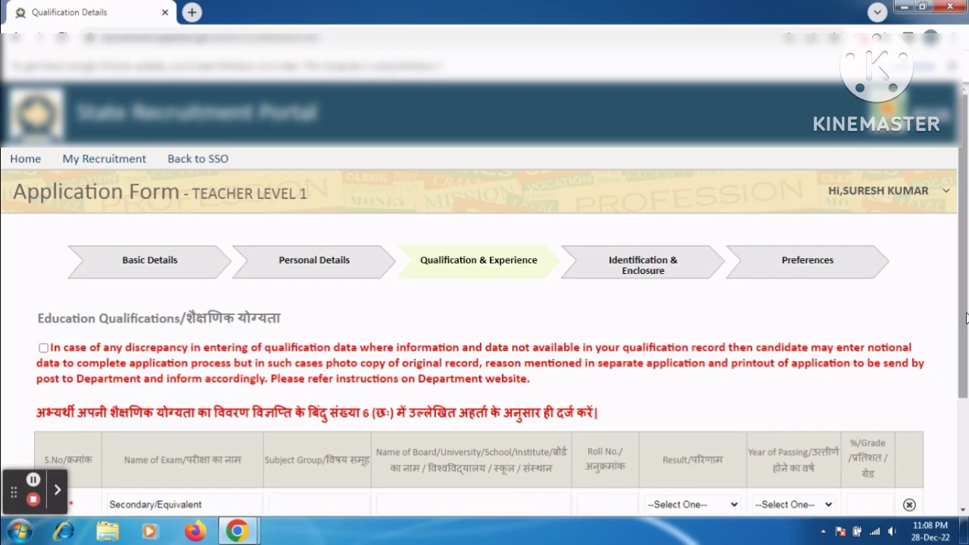
# Step: Enter subject group ALL and board BSER AJMER in the Secondary/Equivalent row
pyautogui.moveTo(966, 318); pyautogui.dragTo(966, 458)
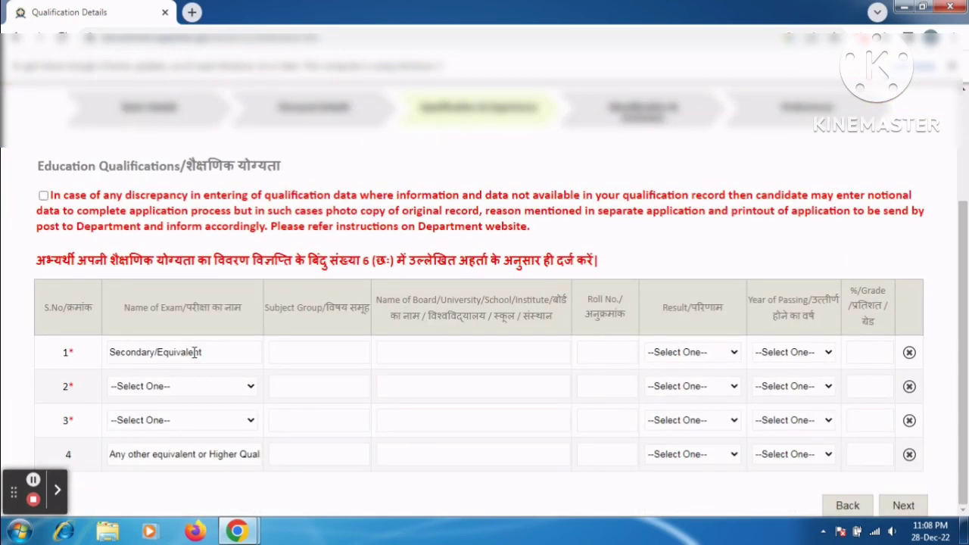
pyautogui.click(327, 355)
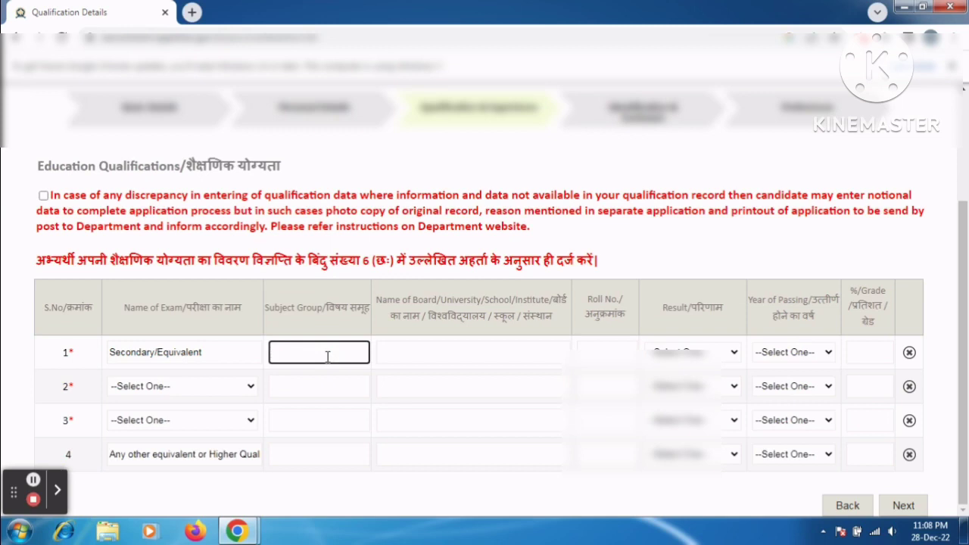
pyautogui.write('ALL')
pyautogui.press('Tab')
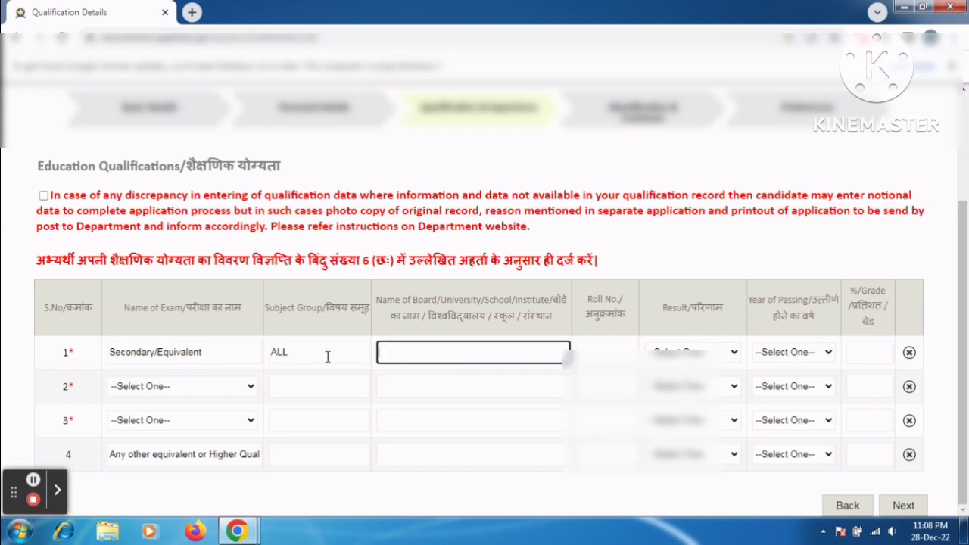
pyautogui.write('BSER AJMER')
pyautogui.press('Tab')
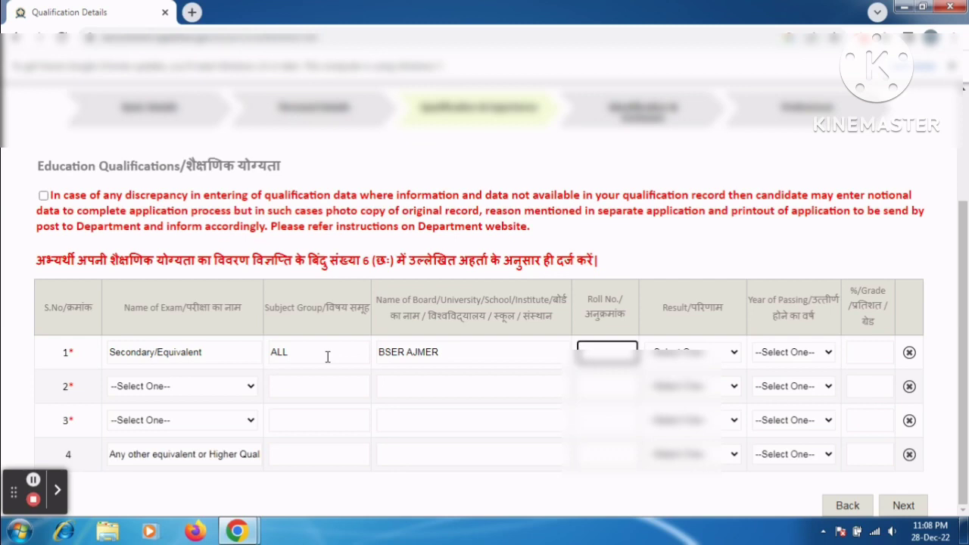
# Step: Set the Secondary row's result, passing year 2010 and percentage 51.50
pyautogui.click(692, 352)
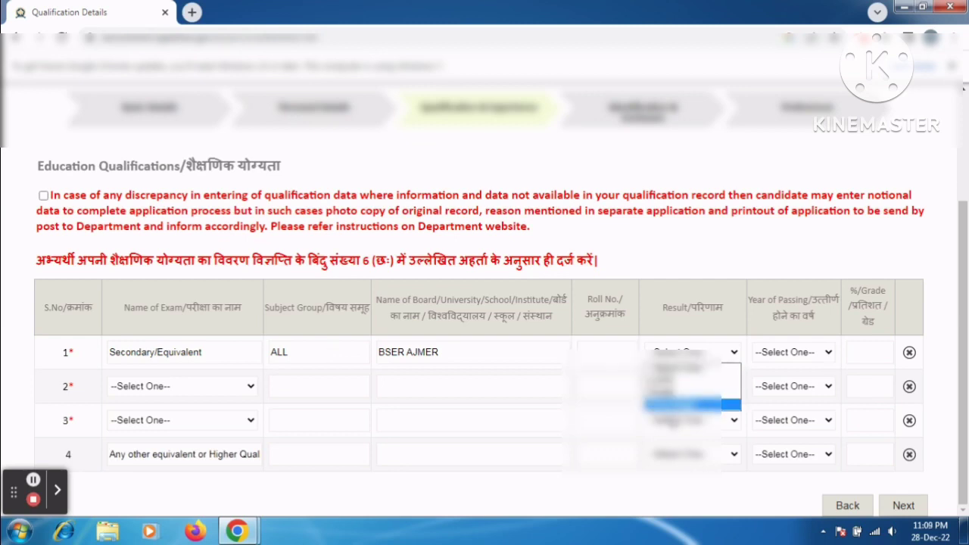
pyautogui.click(672, 407)
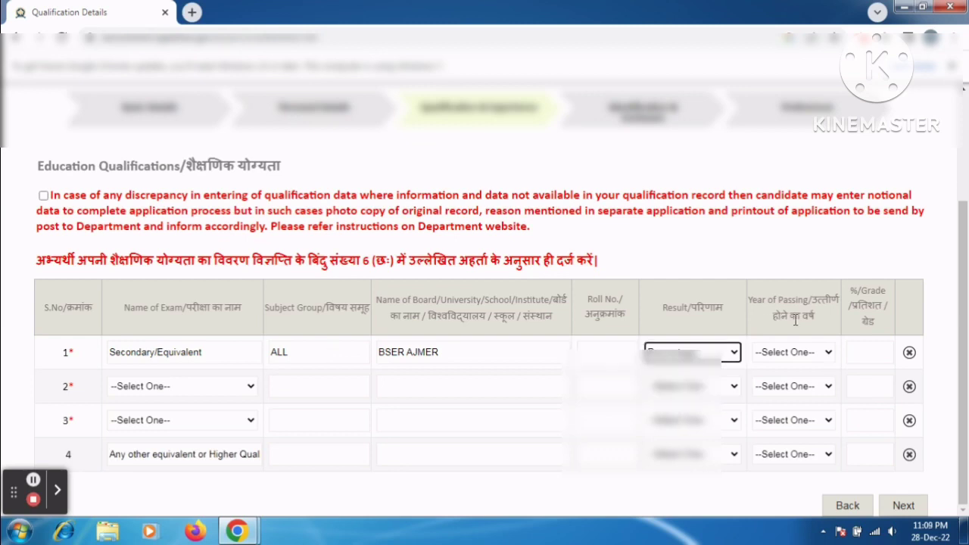
pyautogui.click(777, 353)
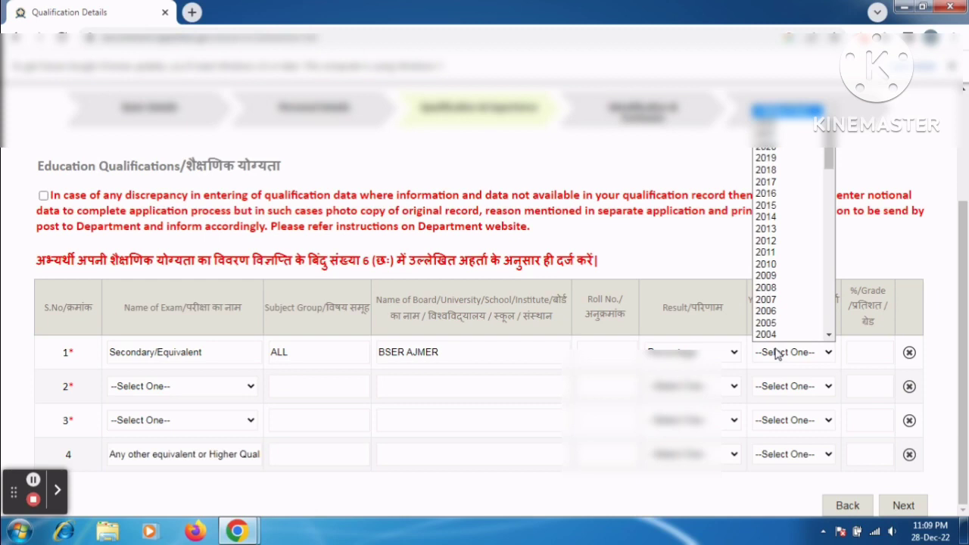
pyautogui.click(773, 265)
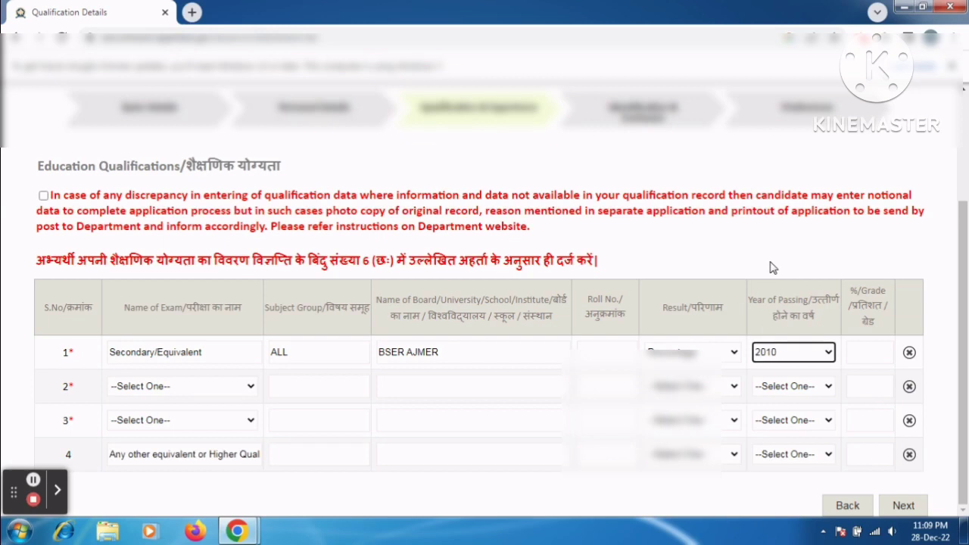
pyautogui.click(869, 354)
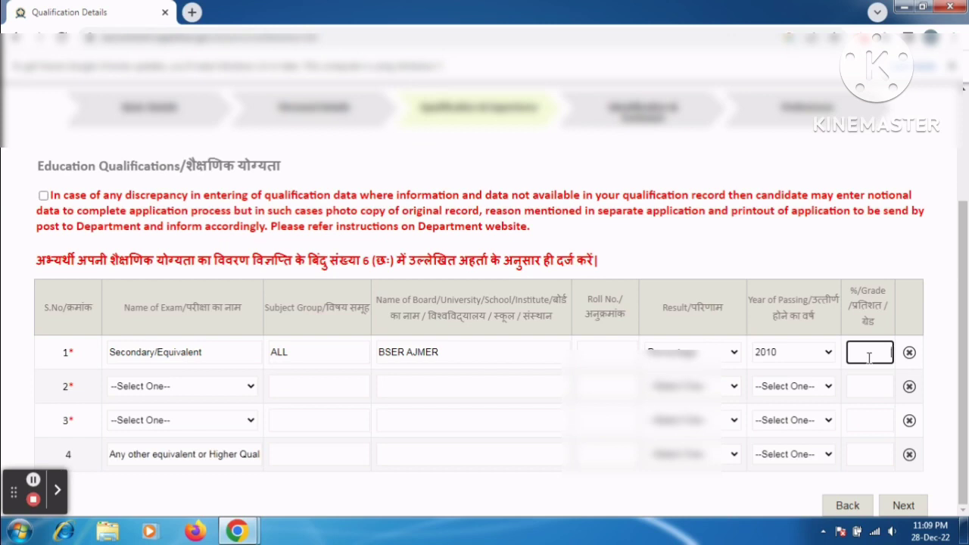
pyautogui.write('51')
pyautogui.write('.50')
# Step: Set row 2's exam to Sr.Secondary/Equivalent, fill row 3, and save the qualifications
pyautogui.click(200, 390)
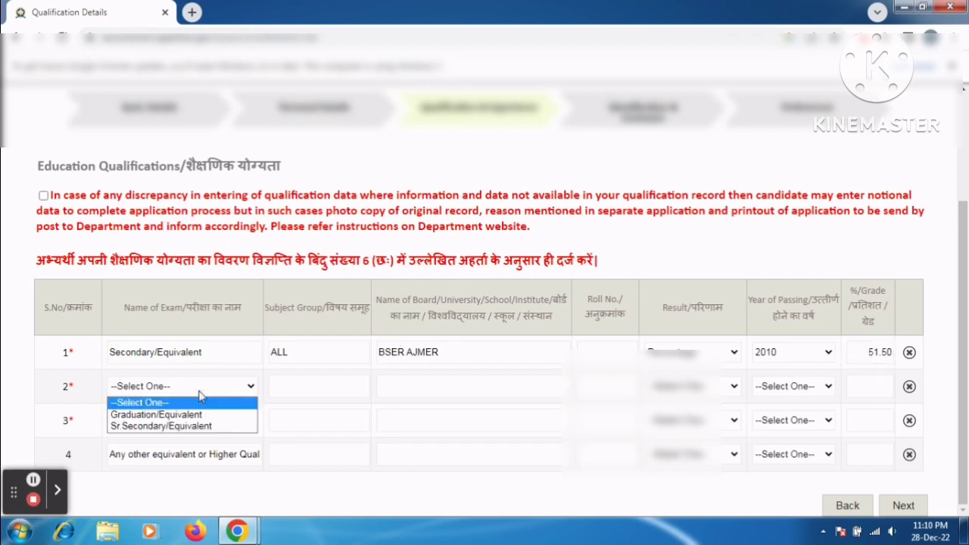
pyautogui.click(177, 426)
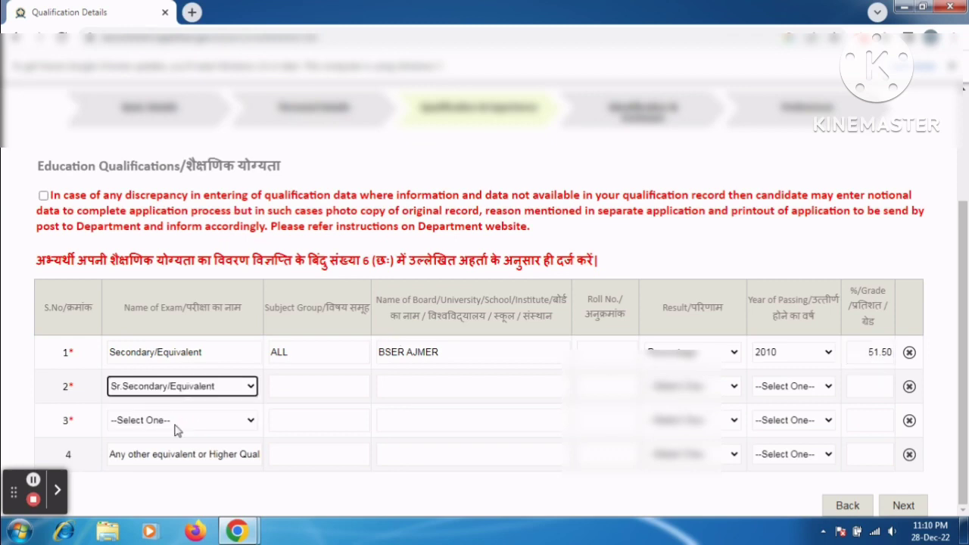
pyautogui.click(174, 426)
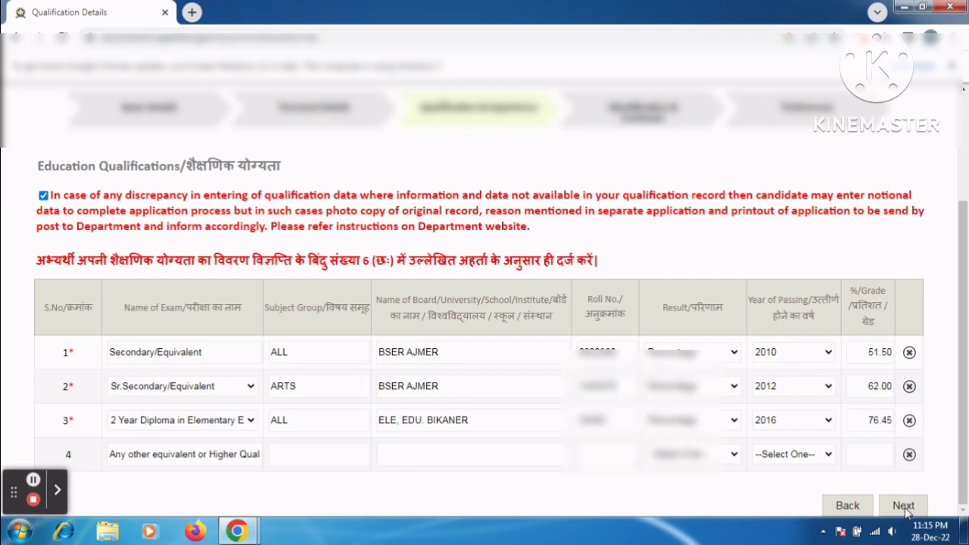
pyautogui.click(903, 505)
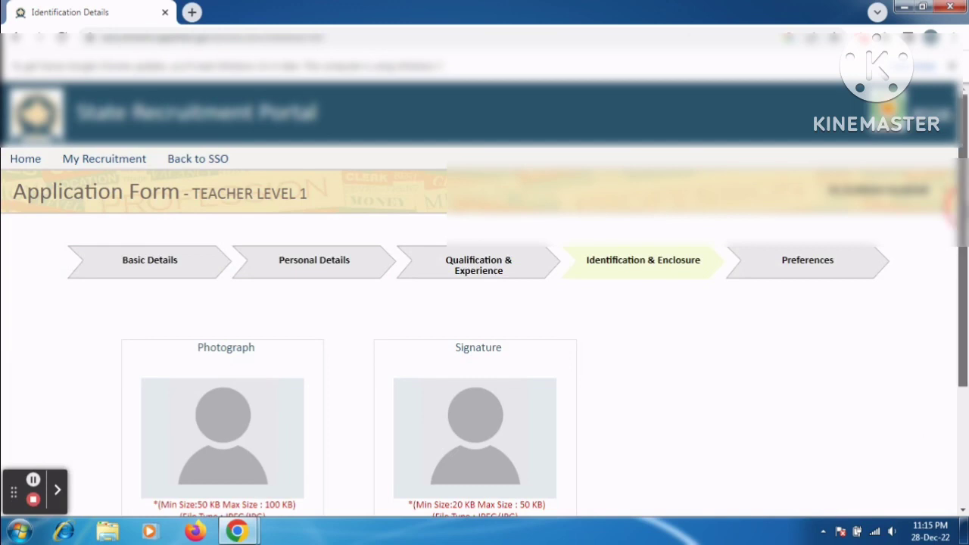
pyautogui.scroll(-3, 966, 360)
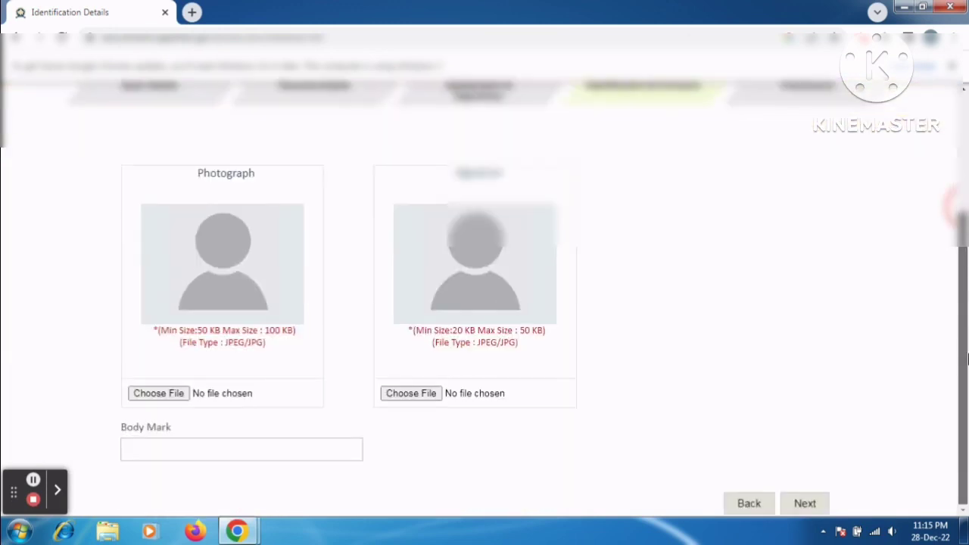
pyautogui.scroll(3, 967, 360)
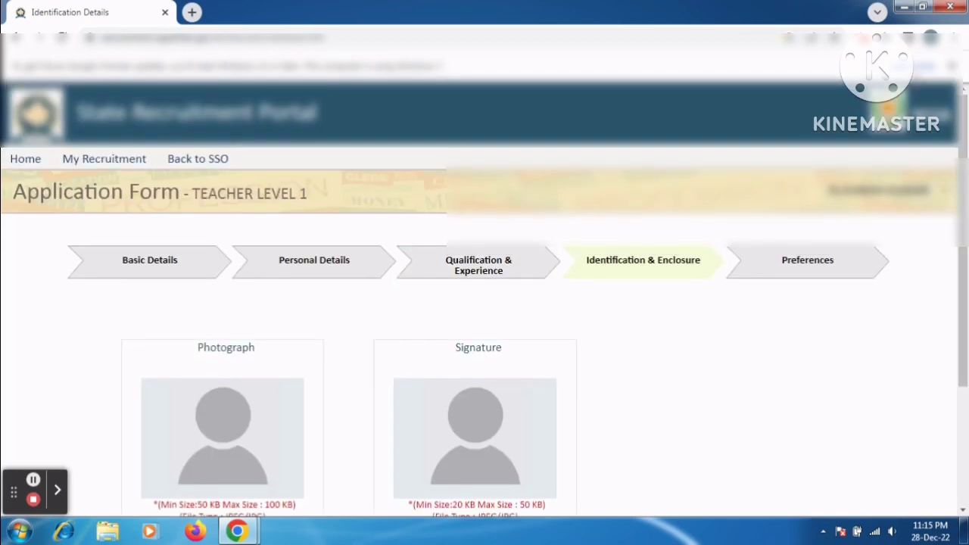
pyautogui.click(34, 479)
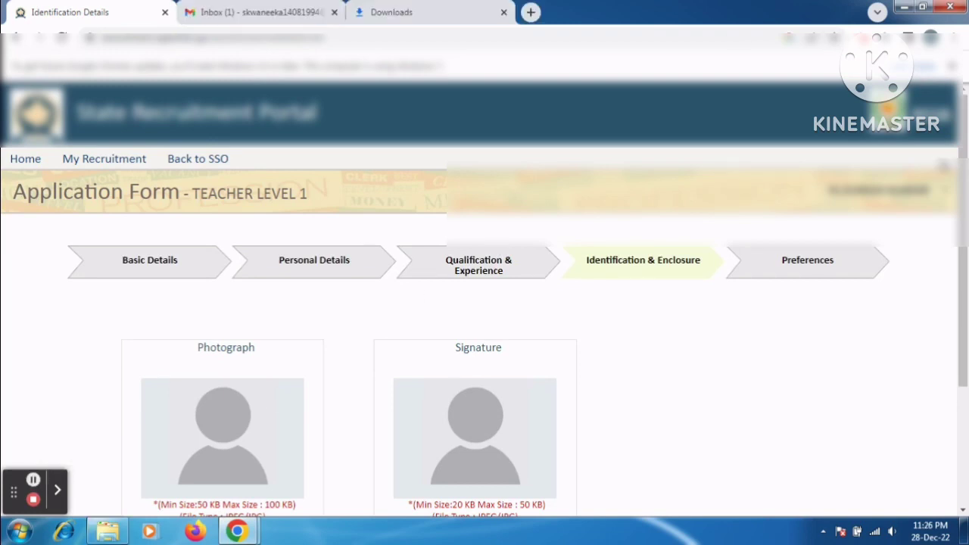
pyautogui.moveTo(960, 184); pyautogui.dragTo(960, 301)
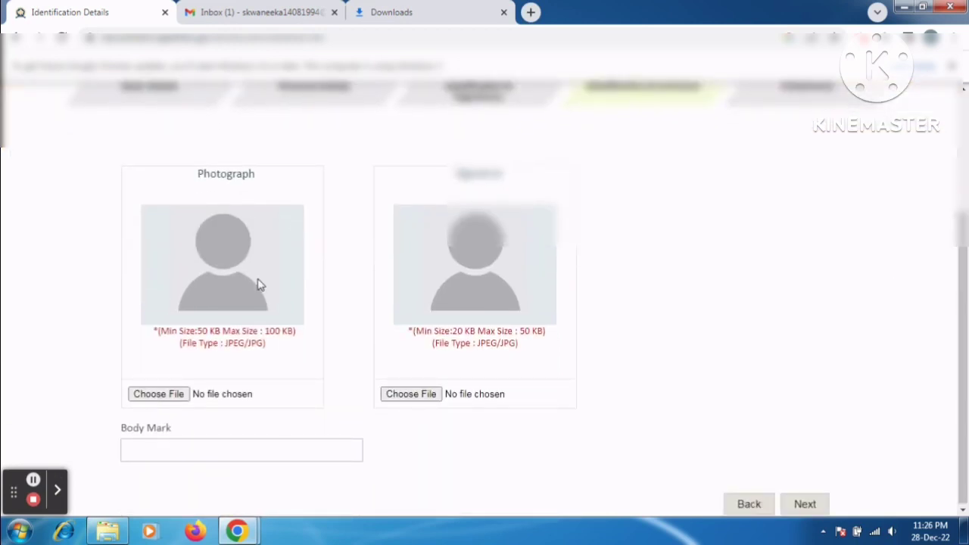
# Step: Upload the photograph and a signature image from the Desktop
pyautogui.click(149, 393)
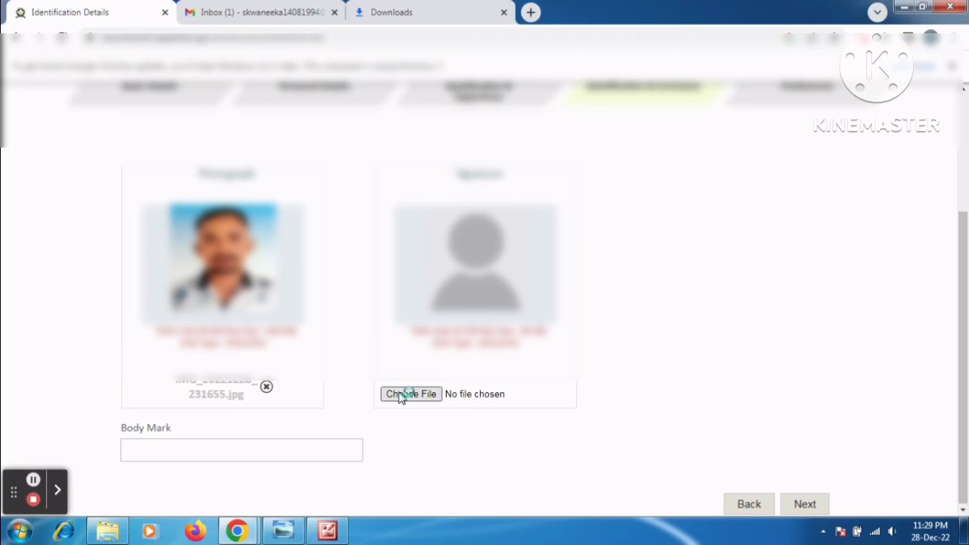
pyautogui.click(401, 395)
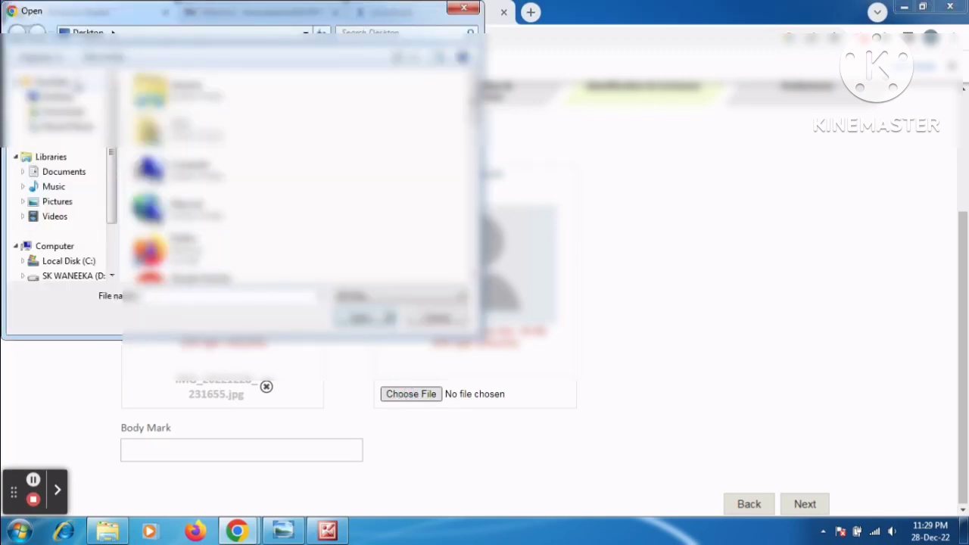
pyautogui.click(73, 97)
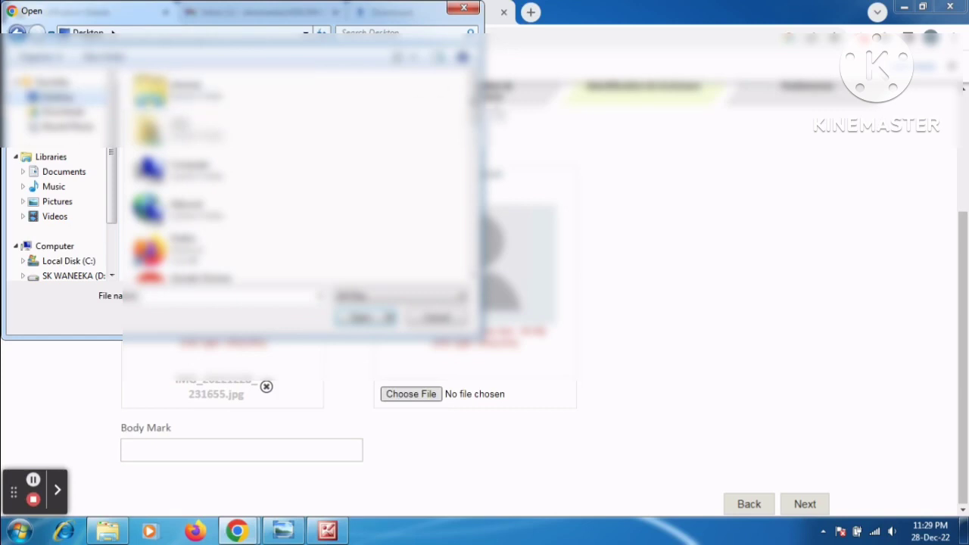
pyautogui.scroll(-5, 303, 174)
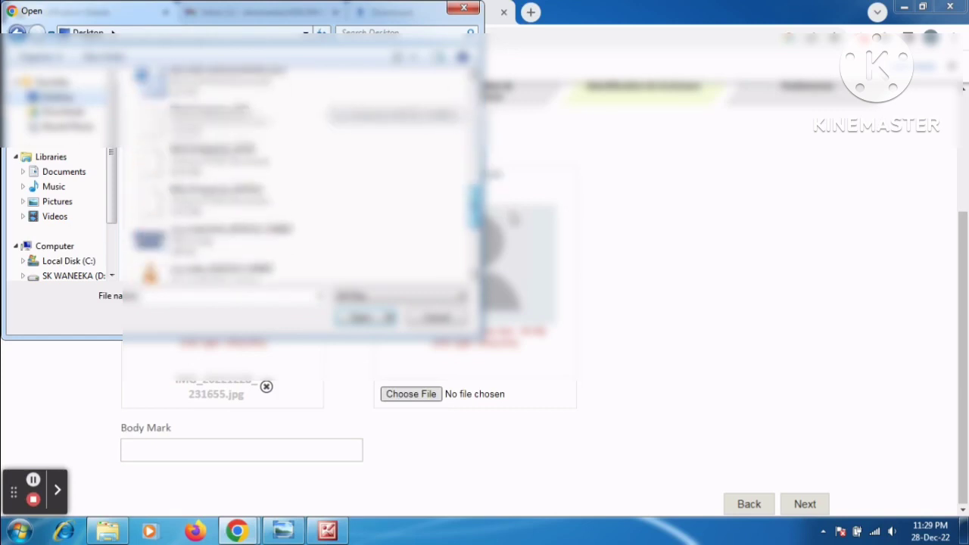
pyautogui.moveTo(511, 213); pyautogui.dragTo(509, 266)
pyautogui.doubleClick(296, 192)
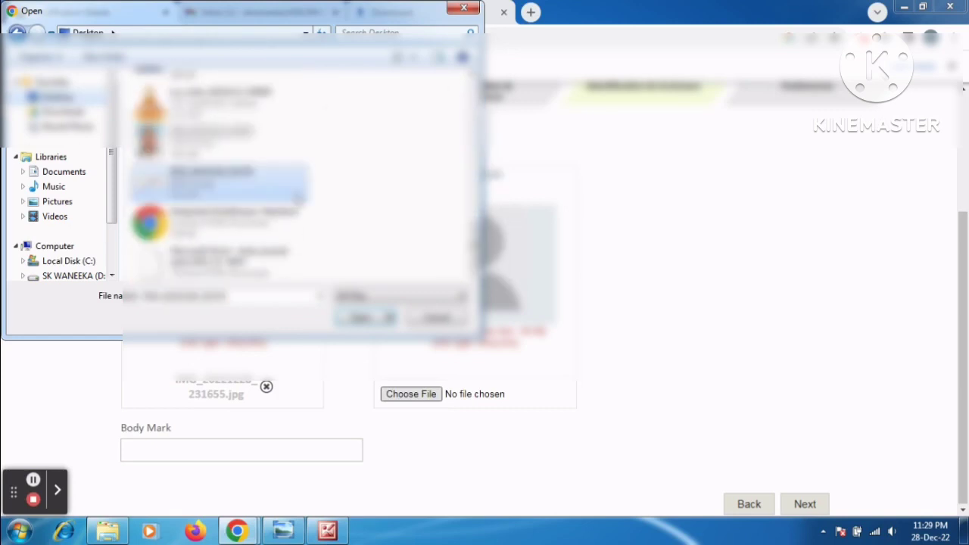
# Step: Enter NO MARK as the body mark and save the identification details
pyautogui.click(262, 454)
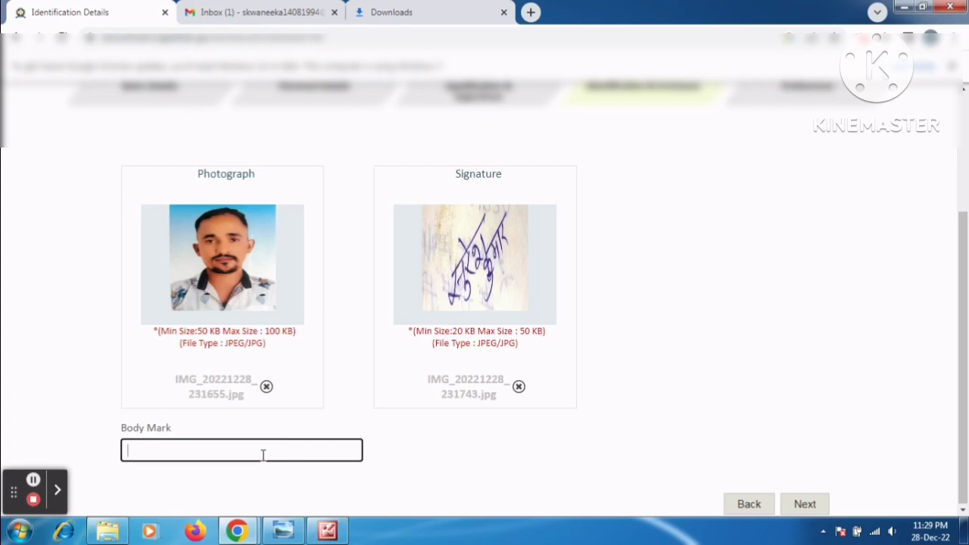
pyautogui.write('NO MARK')
pyautogui.click(803, 503)
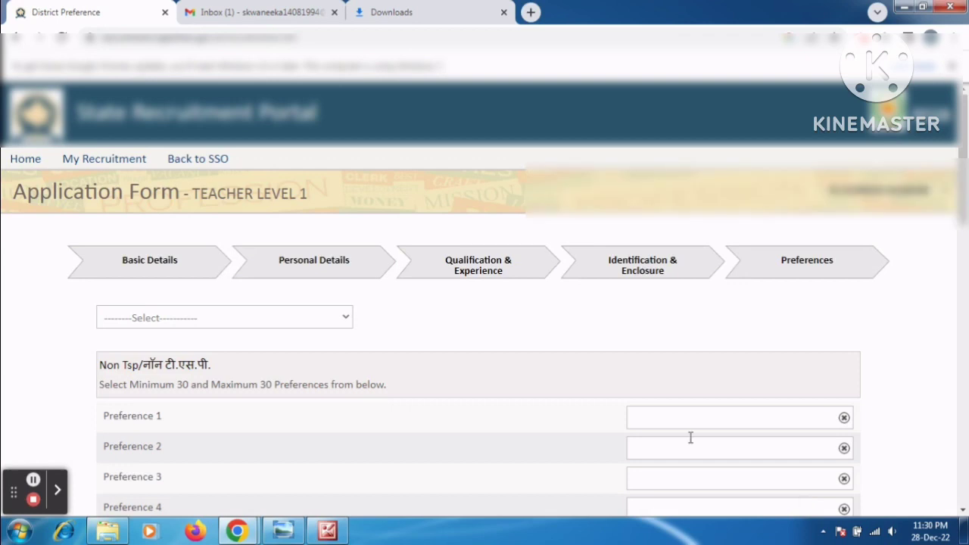
# Step: Choose PALI as the first Non-TSP district preference
pyautogui.click(235, 321)
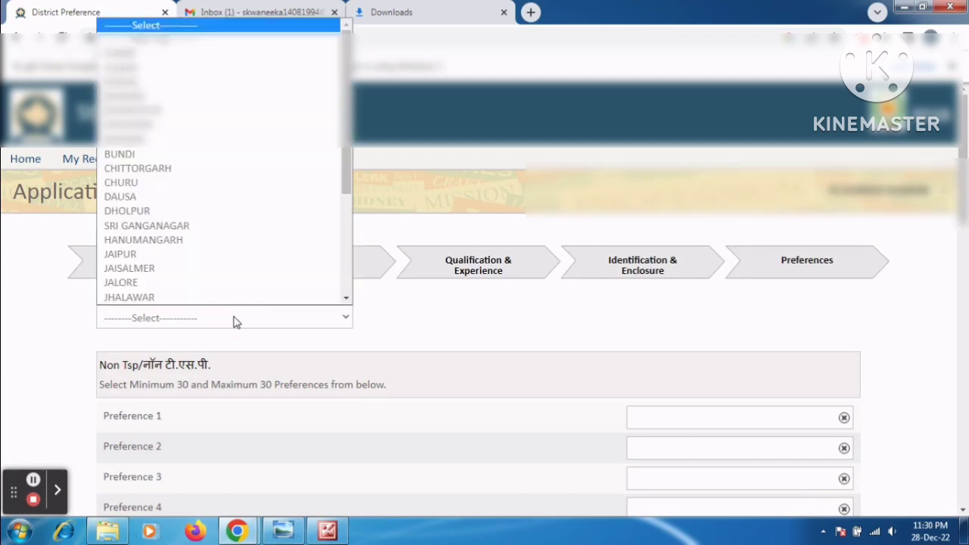
pyautogui.press('p')
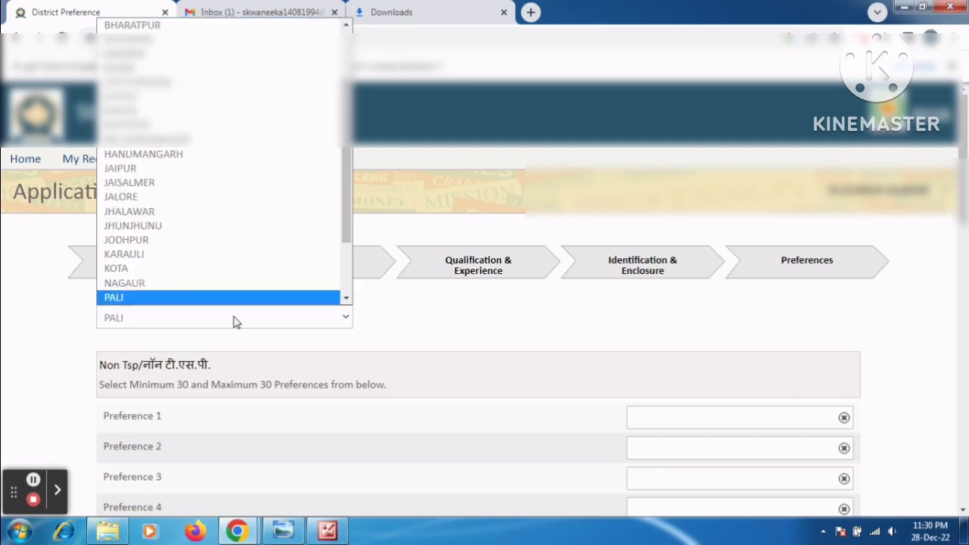
pyautogui.click(224, 284)
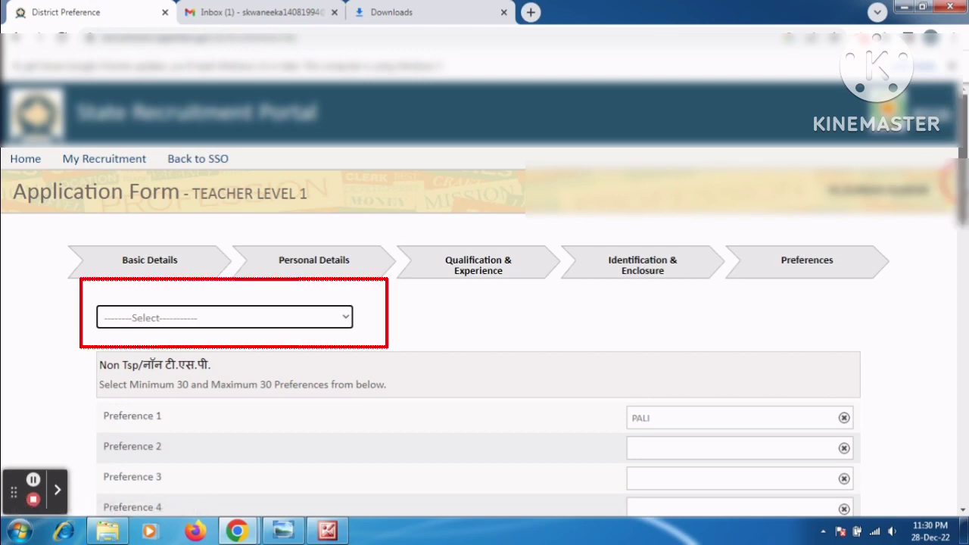
pyautogui.scroll(-12, 964, 88)
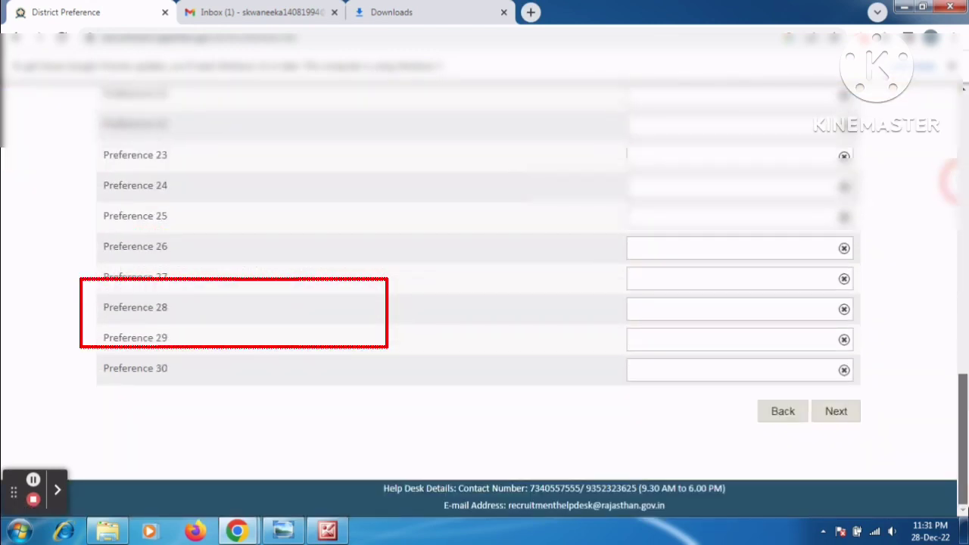
pyautogui.scroll(12, 947, 368)
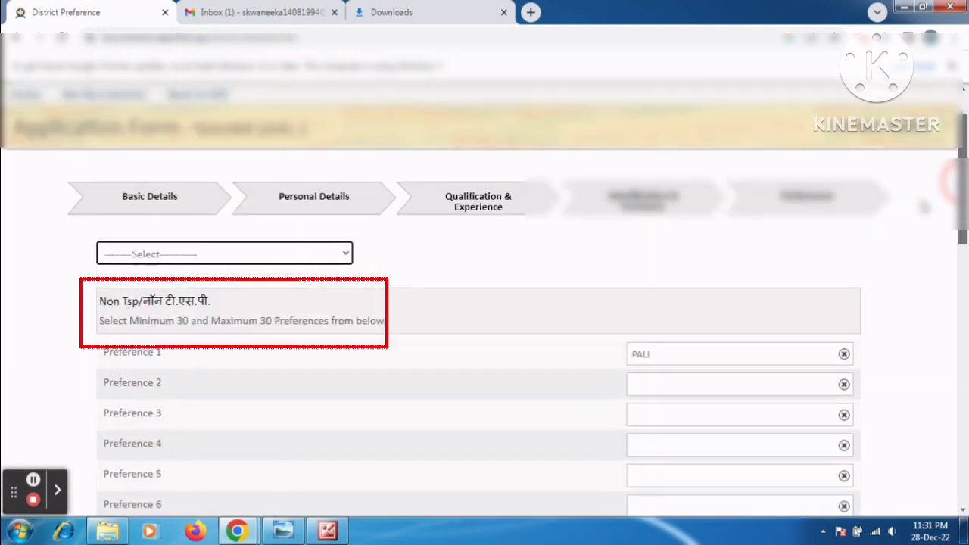
# Step: Add further district preferences, giving JODHPUR, JALORE and RAJSAMAND as preferences 2–4
pyautogui.click(737, 388)
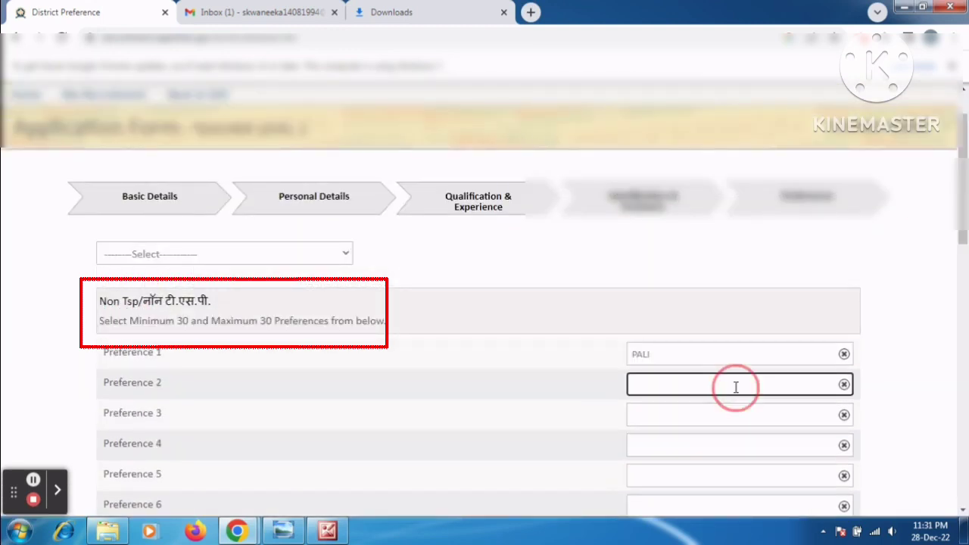
pyautogui.click(315, 256)
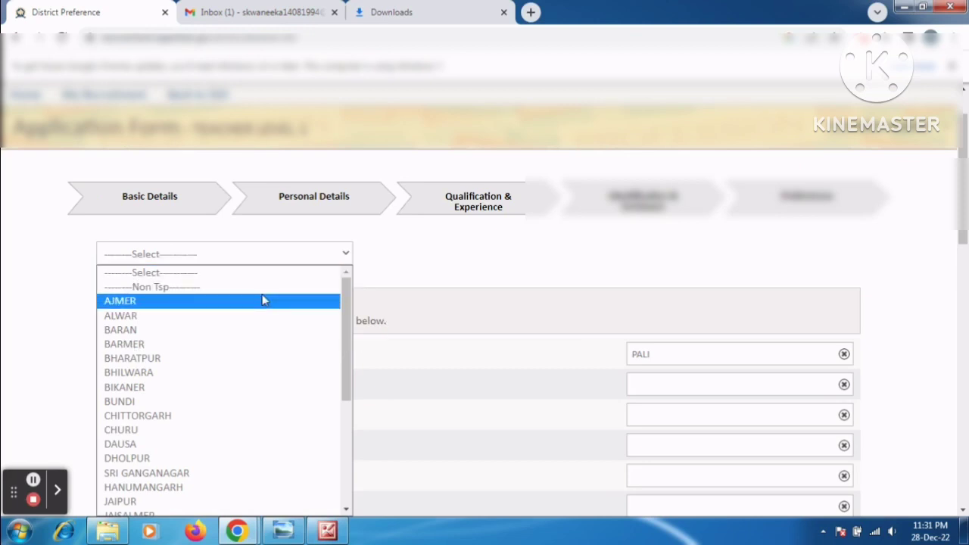
pyautogui.press('j')
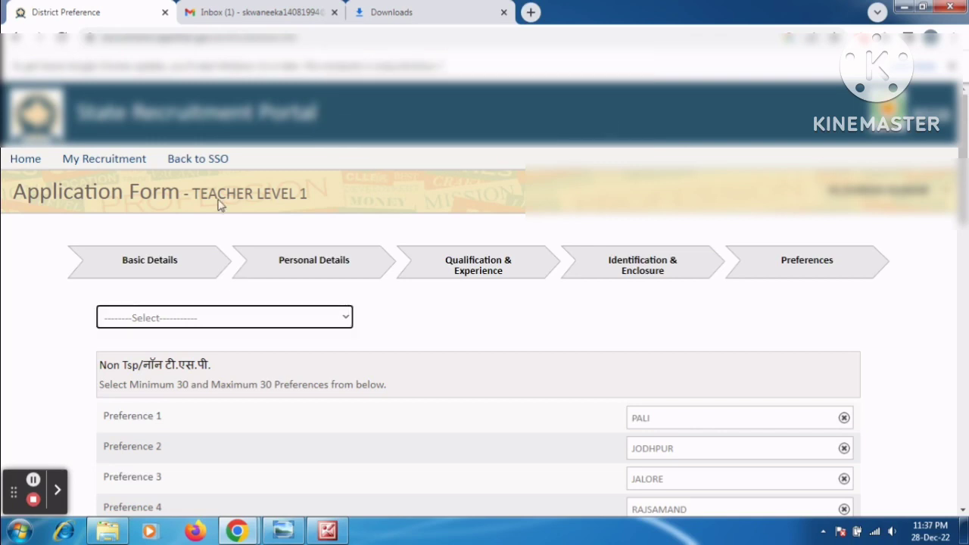
pyautogui.click(185, 319)
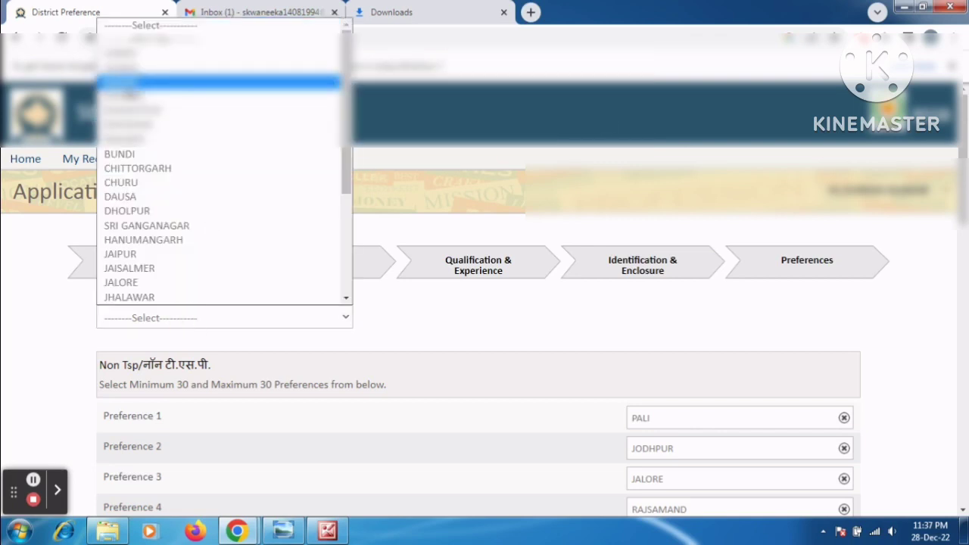
pyautogui.click(125, 67)
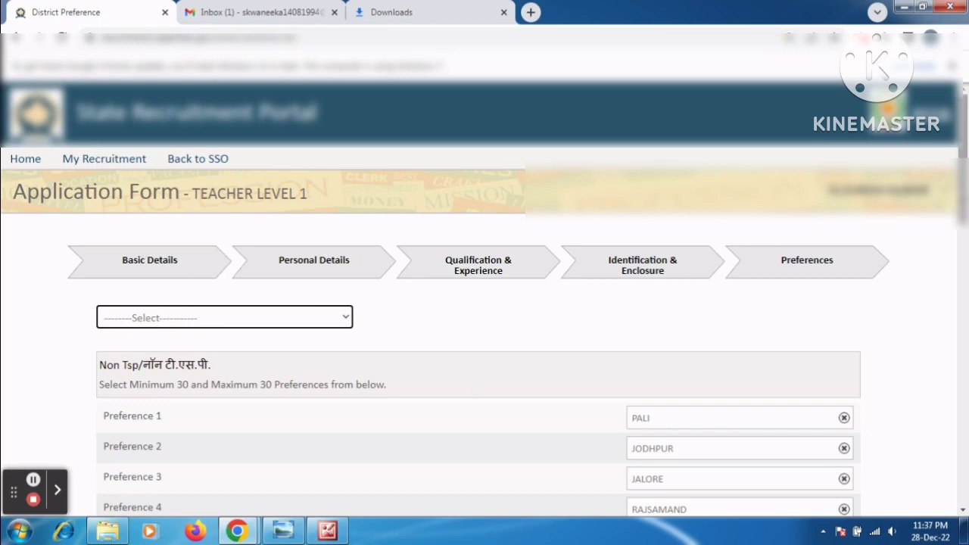
pyautogui.moveTo(962, 128); pyautogui.dragTo(958, 359)
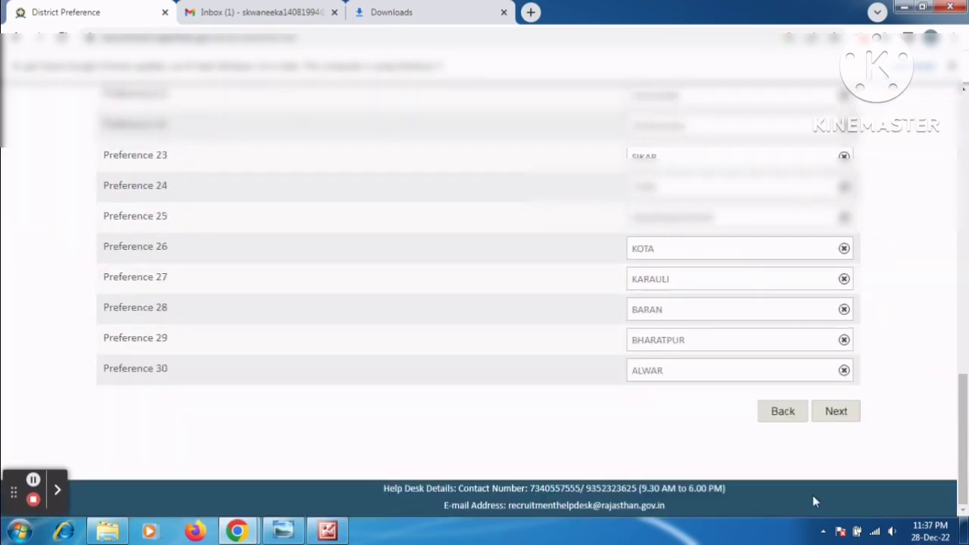
# Step: Save the preferences and dismiss the screen-sharing notice on the Application Preview
pyautogui.click(830, 410)
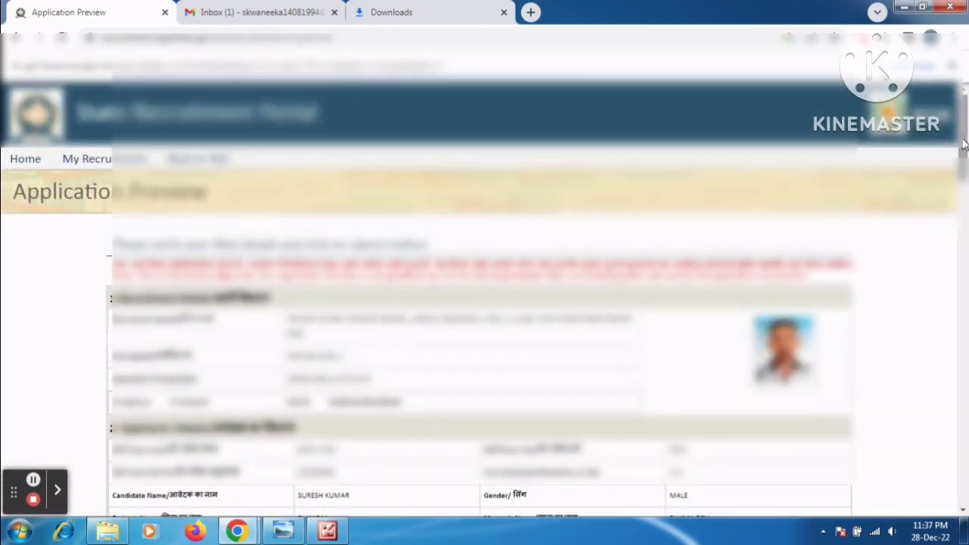
pyautogui.moveTo(963, 146); pyautogui.dragTo(963, 156)
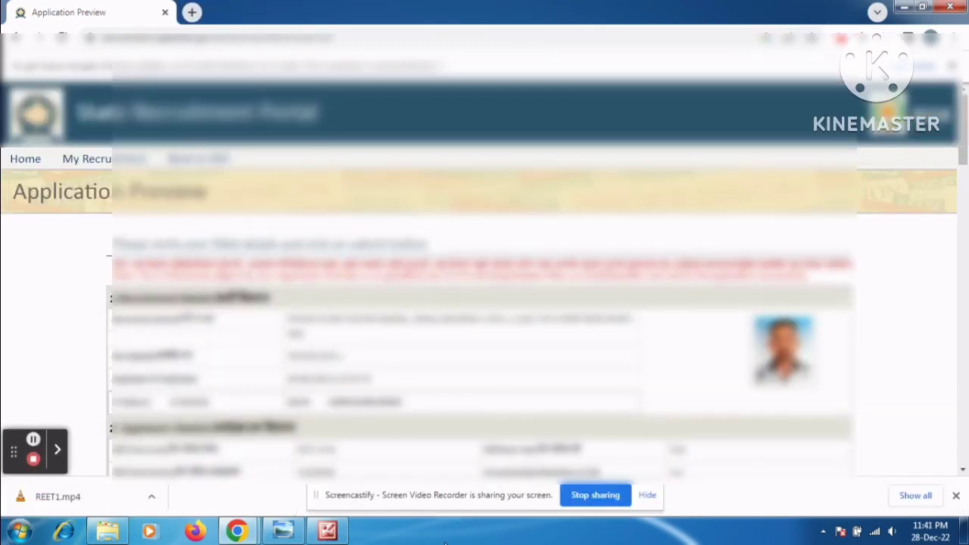
pyautogui.click(645, 496)
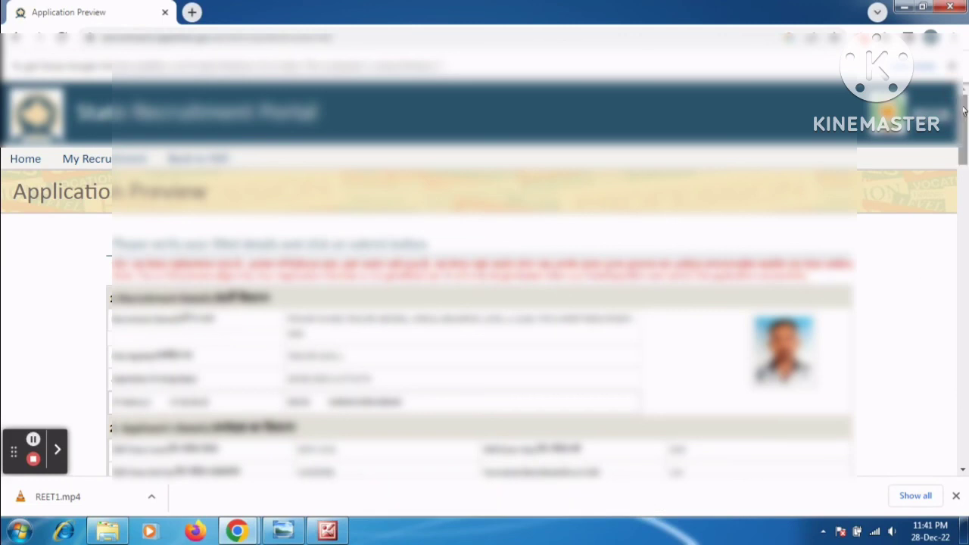
# Step: Review the Application Preview and accept the eligibility declaration at the bottom
pyautogui.moveTo(963, 110); pyautogui.dragTo(965, 168)
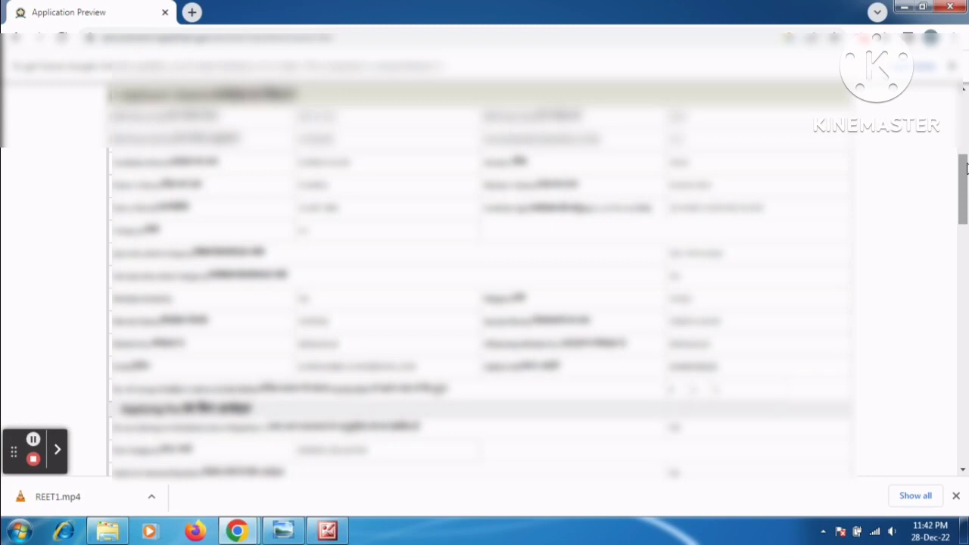
pyautogui.moveTo(965, 168); pyautogui.dragTo(965, 321)
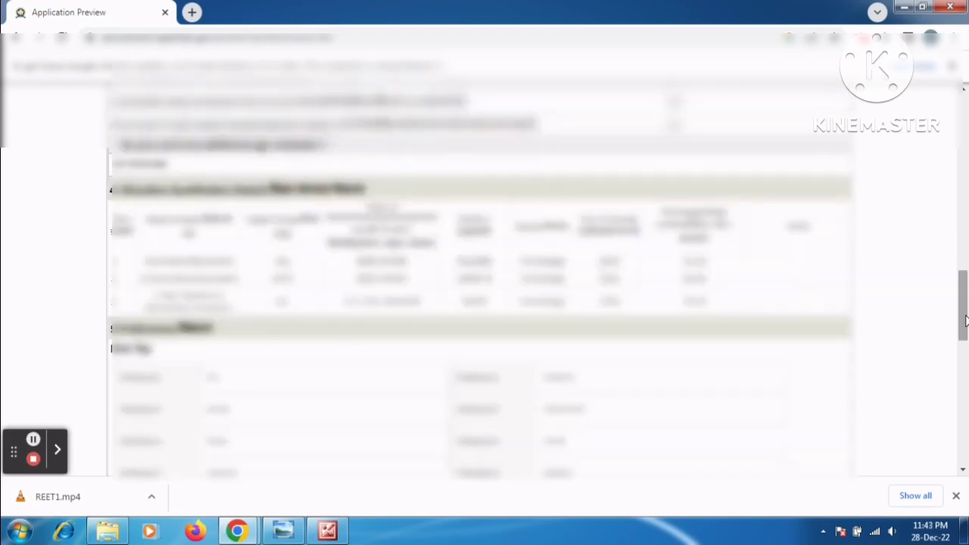
pyautogui.scroll(-10, 961, 318)
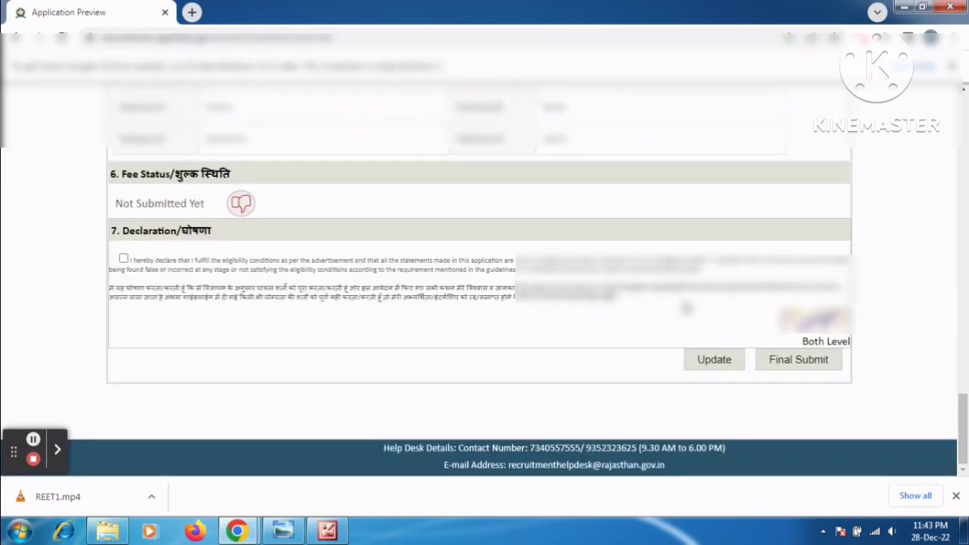
pyautogui.click(124, 260)
# Step: Final-submit the application after agreeing to the disclaimer
pyautogui.click(811, 367)
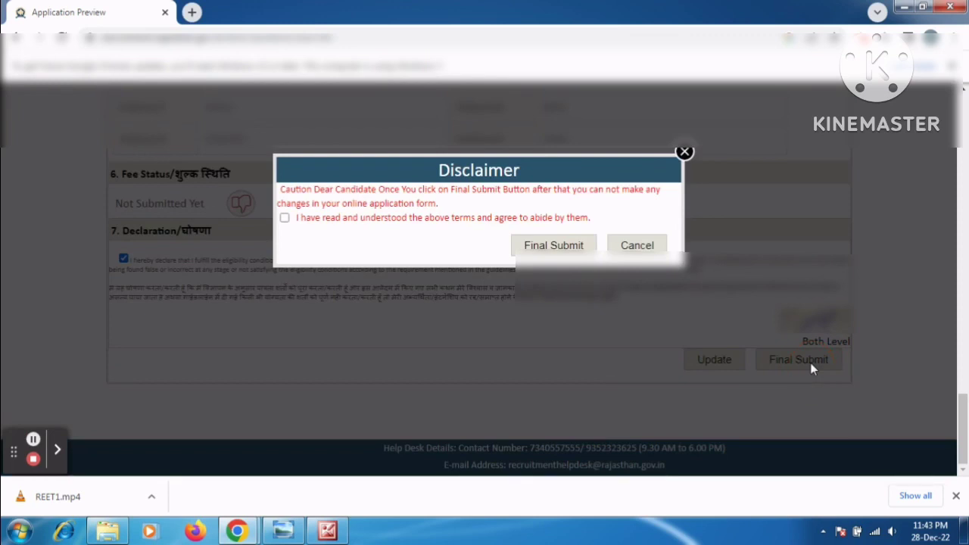
pyautogui.click(285, 218)
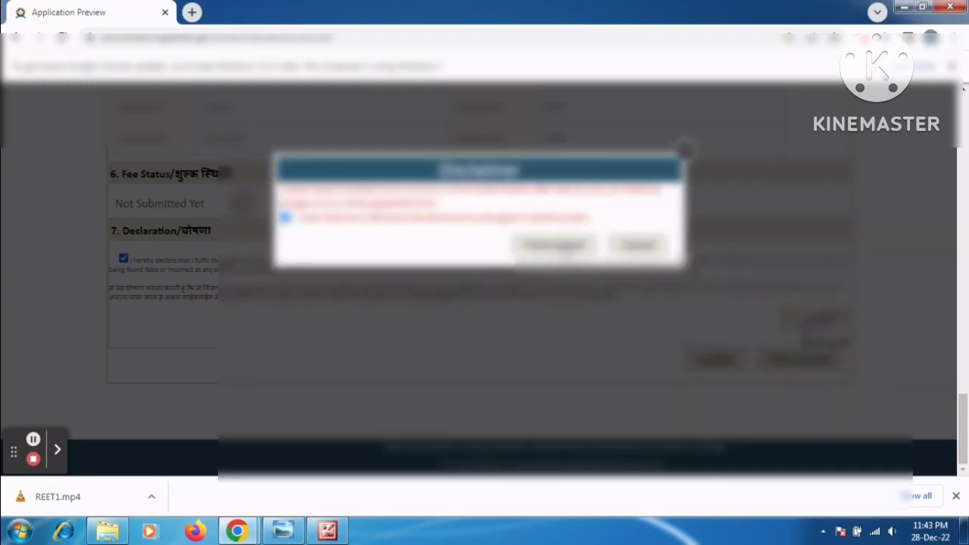
pyautogui.click(558, 246)
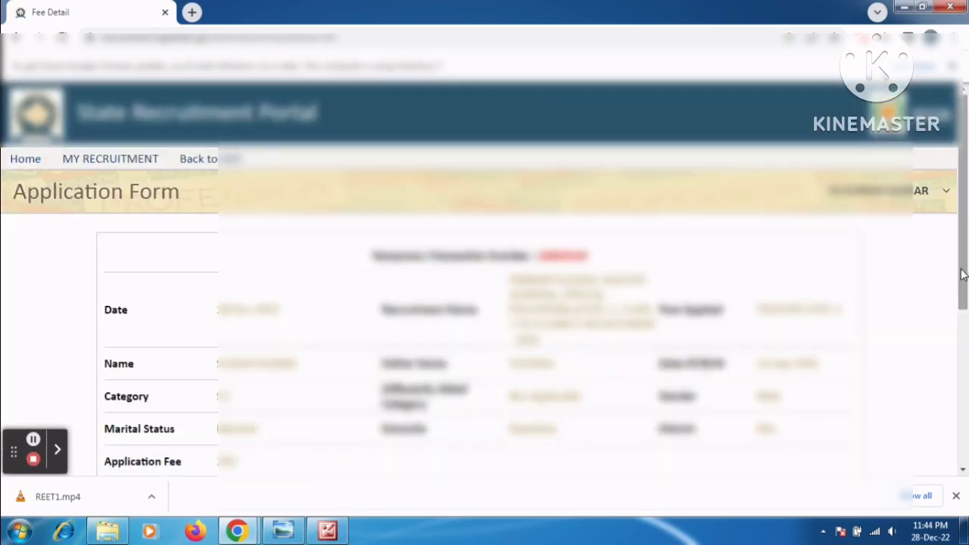
# Step: Proceed to pay the 250 application fee, confirming the payment alert
pyautogui.moveTo(962, 274); pyautogui.dragTo(966, 440)
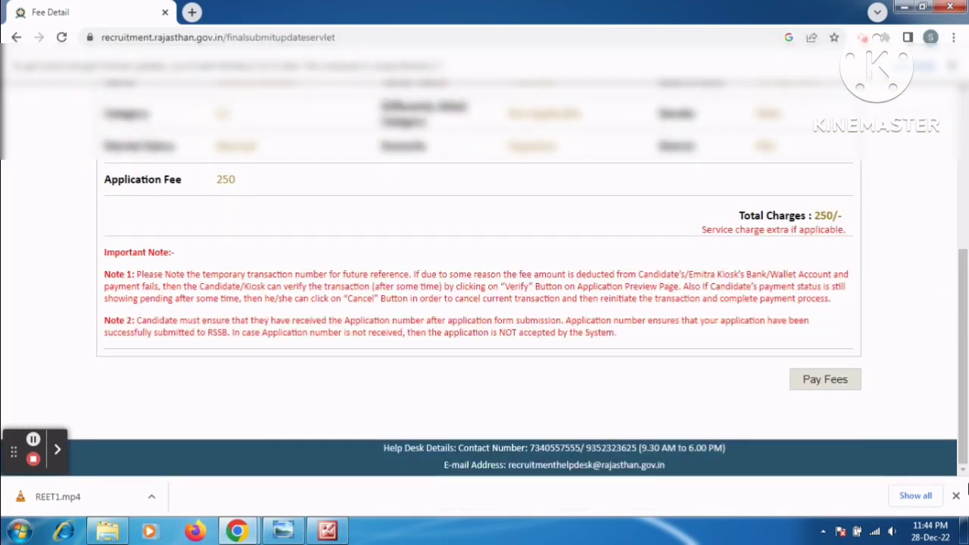
pyautogui.click(810, 376)
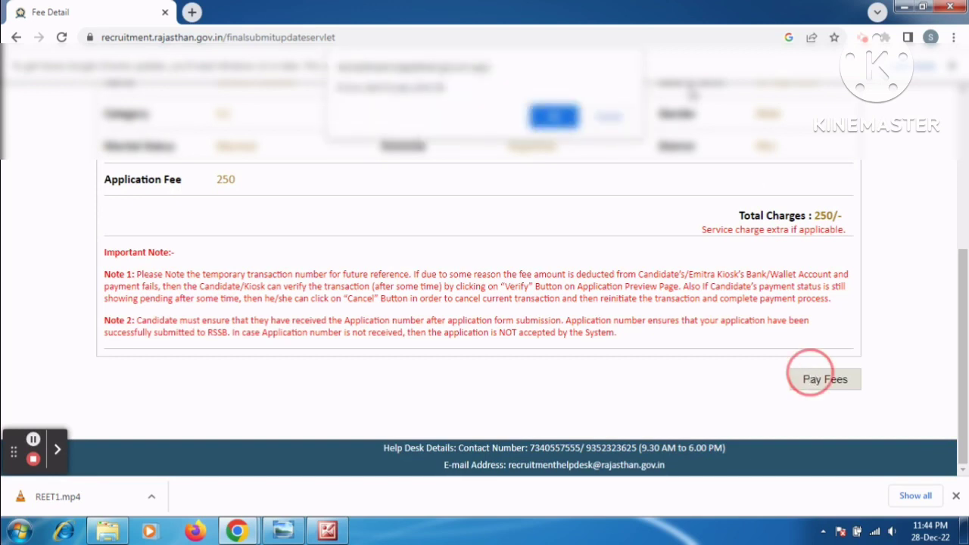
pyautogui.click(563, 121)
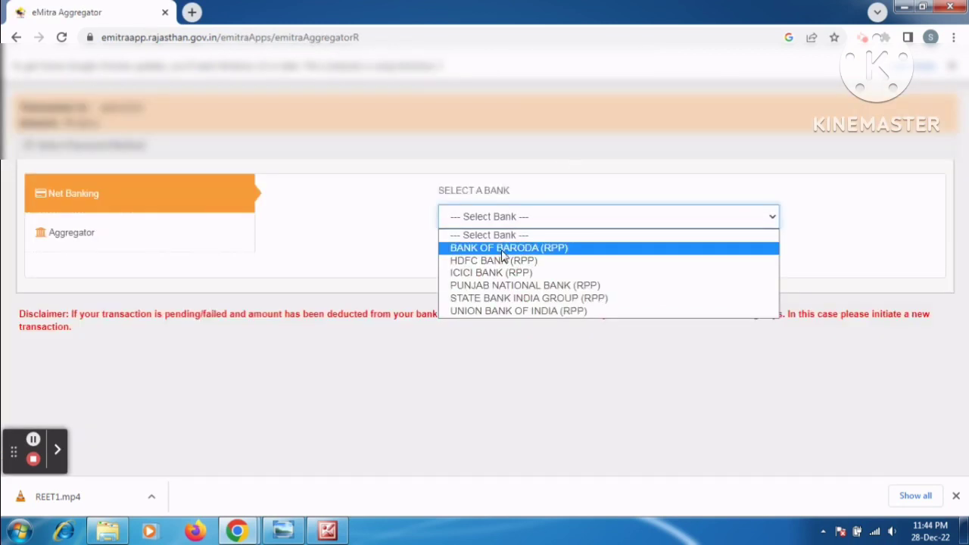
# Step: Pay the fee through the aggregator option using INDUSIND PAYMENT GATEWAY
pyautogui.click(489, 298)
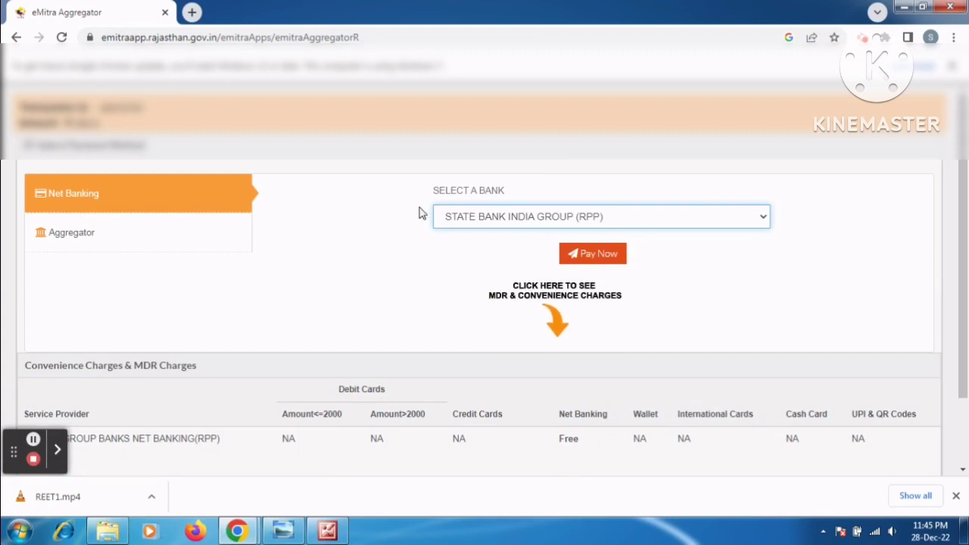
pyautogui.click(118, 225)
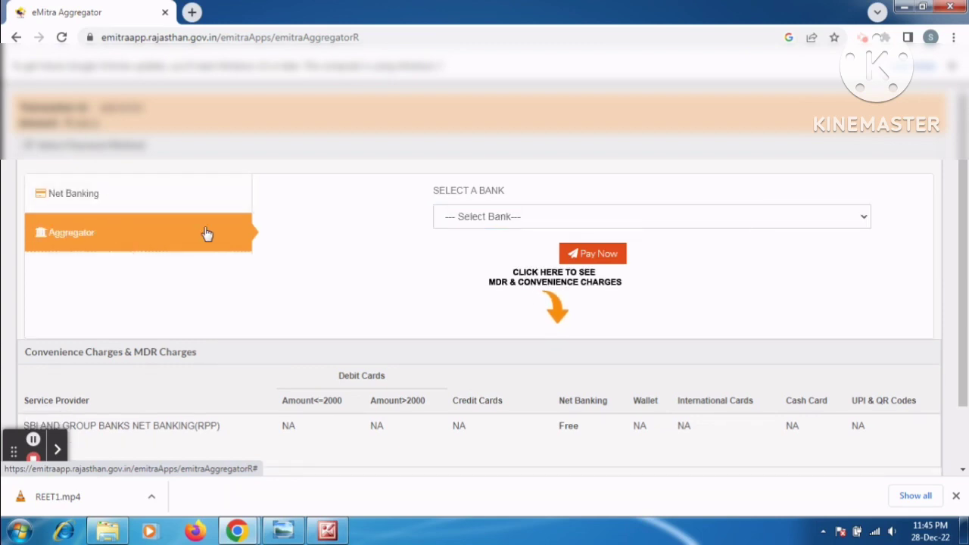
pyautogui.click(520, 216)
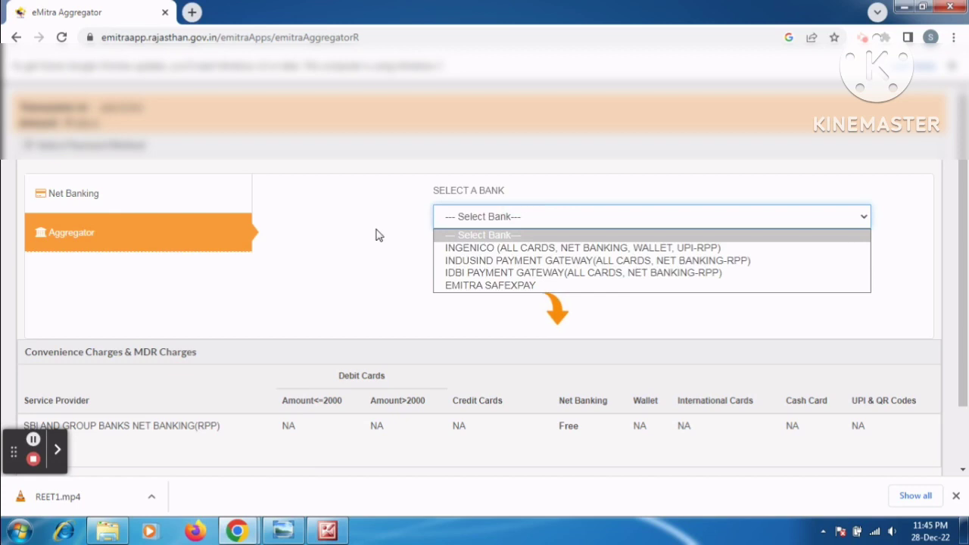
pyautogui.click(464, 261)
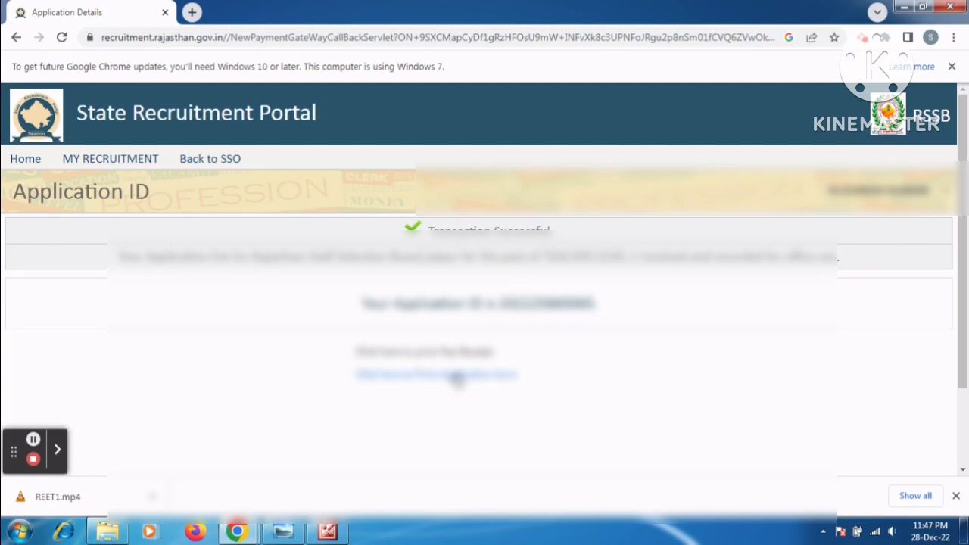
# Step: Open the printable application copy and try printing it twice, dismissing the Print Closed alerts
pyautogui.click(456, 376)
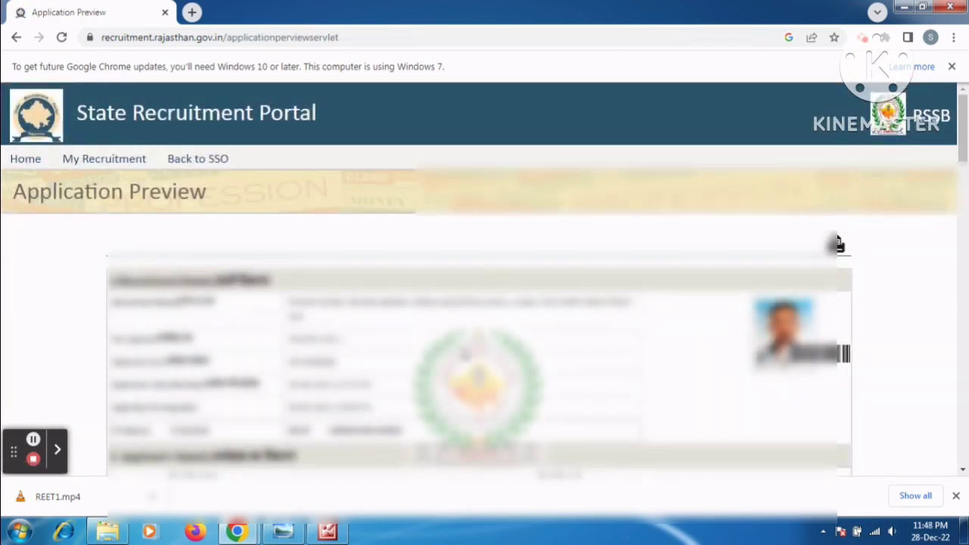
pyautogui.click(837, 243)
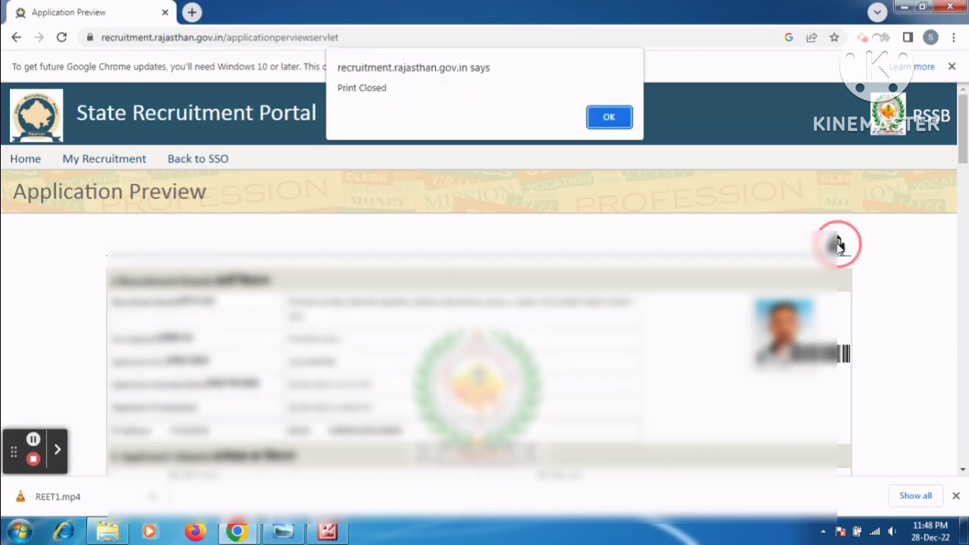
pyautogui.click(609, 118)
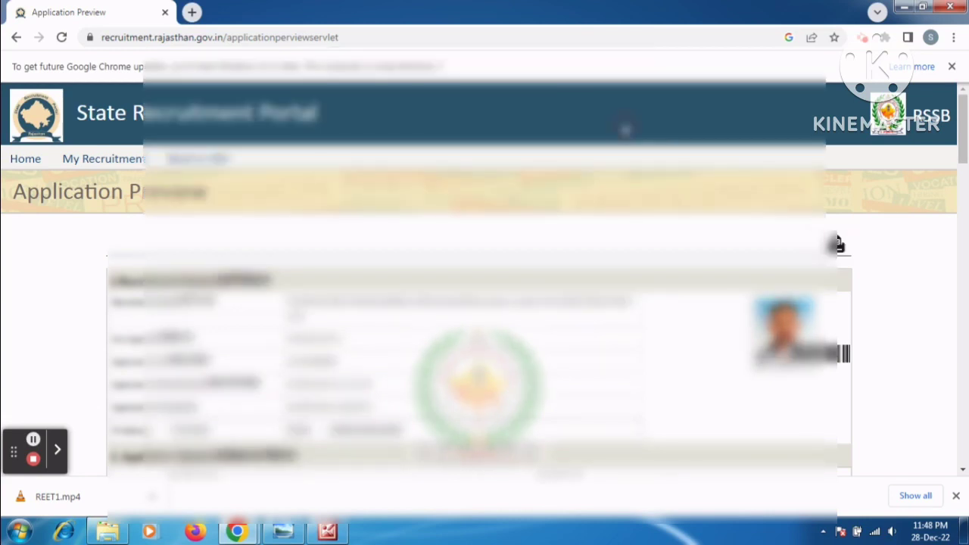
pyautogui.click(838, 243)
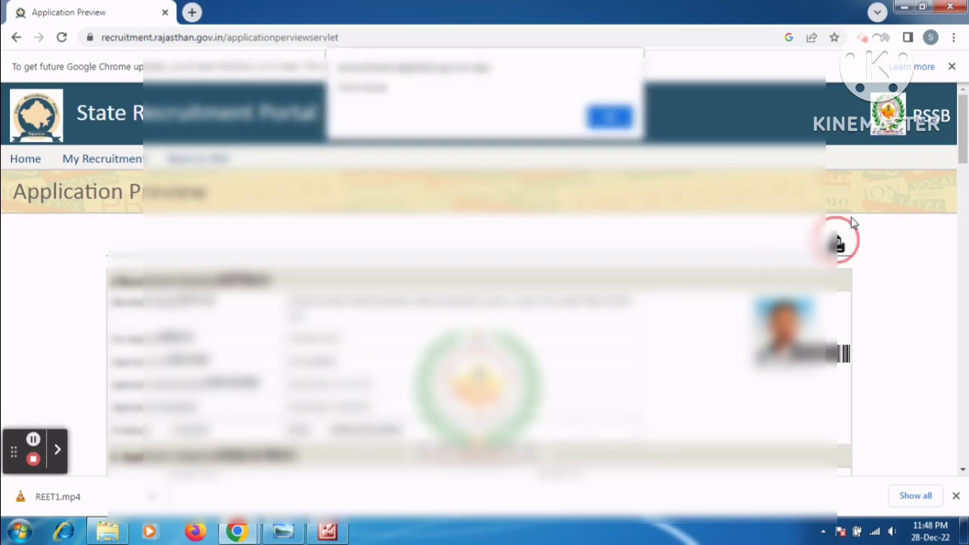
pyautogui.click(610, 118)
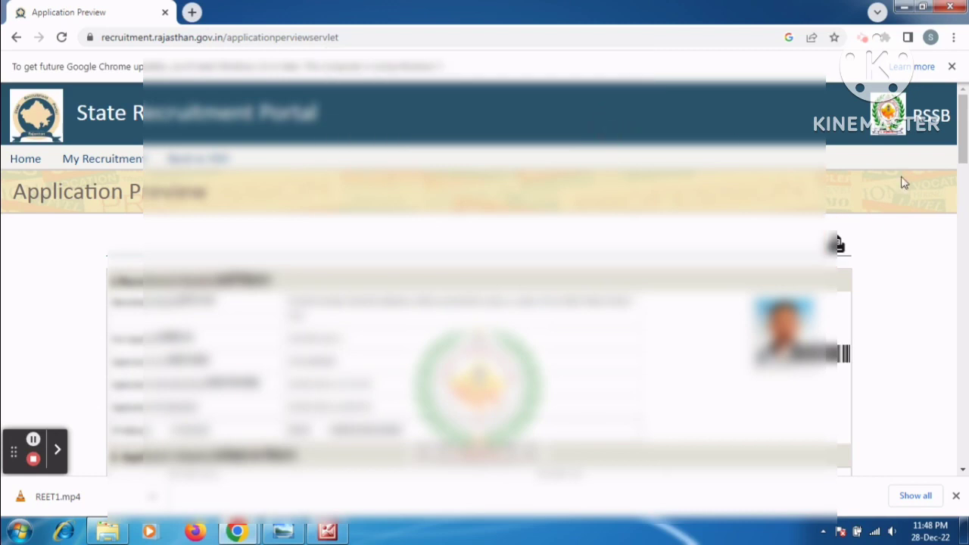
# Step: Scroll through the Application Preview to check the Fee Summary section
pyautogui.click(962, 136)
pyautogui.moveTo(963, 136); pyautogui.dragTo(962, 431)
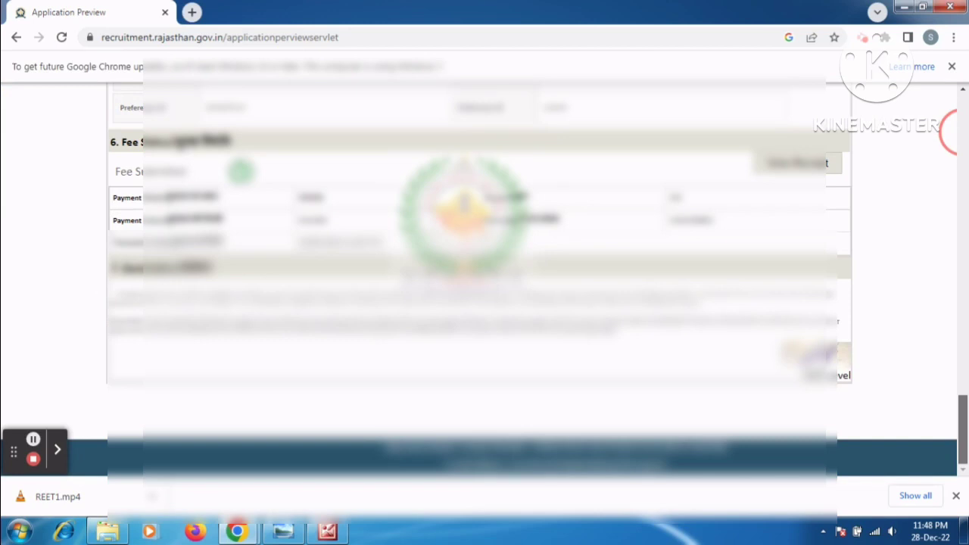
pyautogui.moveTo(961, 428); pyautogui.dragTo(860, 105)
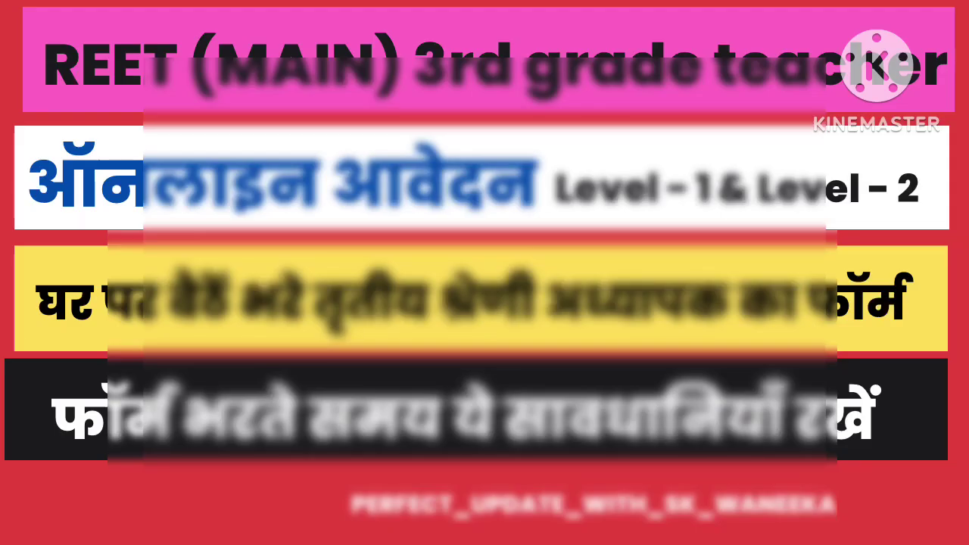